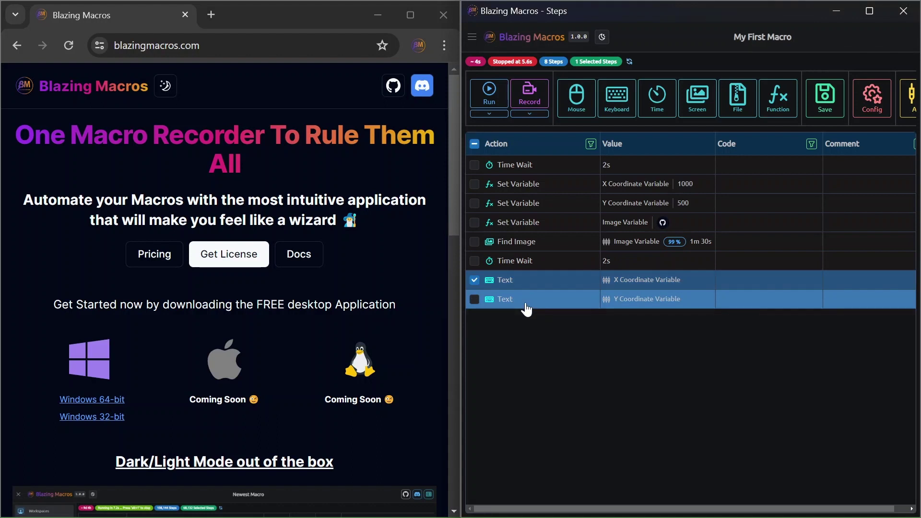
# - Delete the two Text steps and select the five steps from X Coordinate through the second Time Wait
pyautogui.keyDown('shift'); pyautogui.click(528, 307); pyautogui.keyUp('shift')
pyautogui.press('Delete')
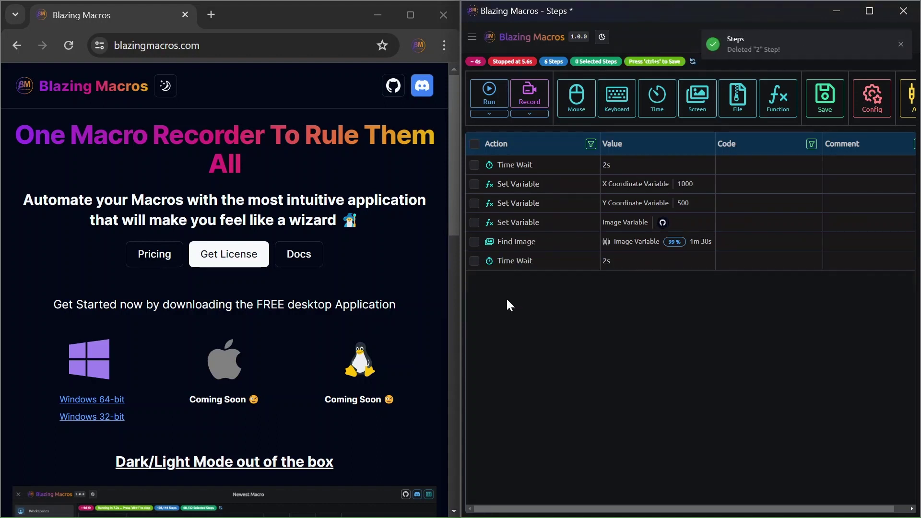
pyautogui.click(530, 186)
pyautogui.keyDown('shift'); pyautogui.click(528, 265); pyautogui.keyUp('shift')
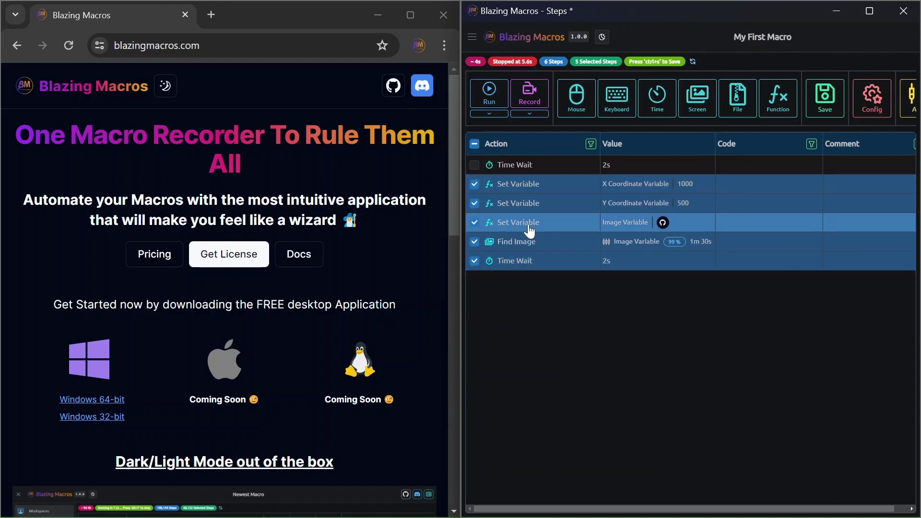
pyautogui.rightClick(528, 222)
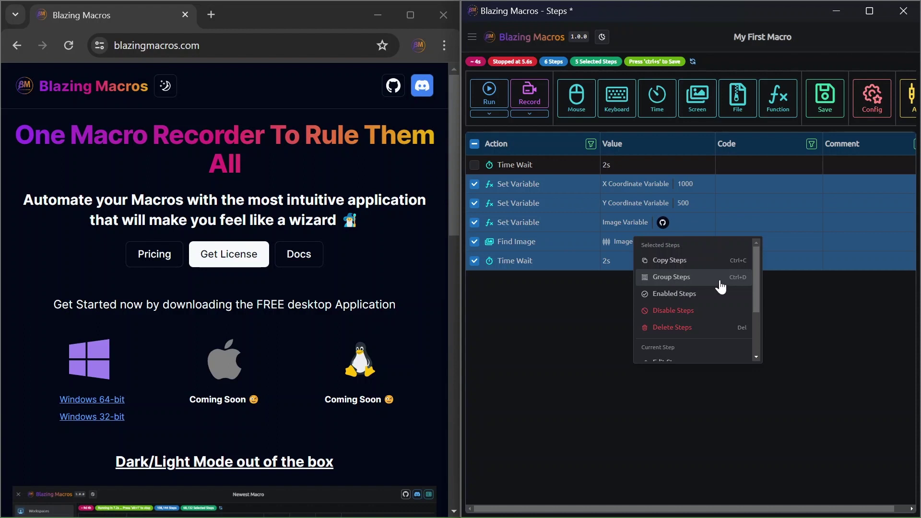
# - Group those five steps as 'First Group' in light green
pyautogui.hotkey('ctrl', 'd')
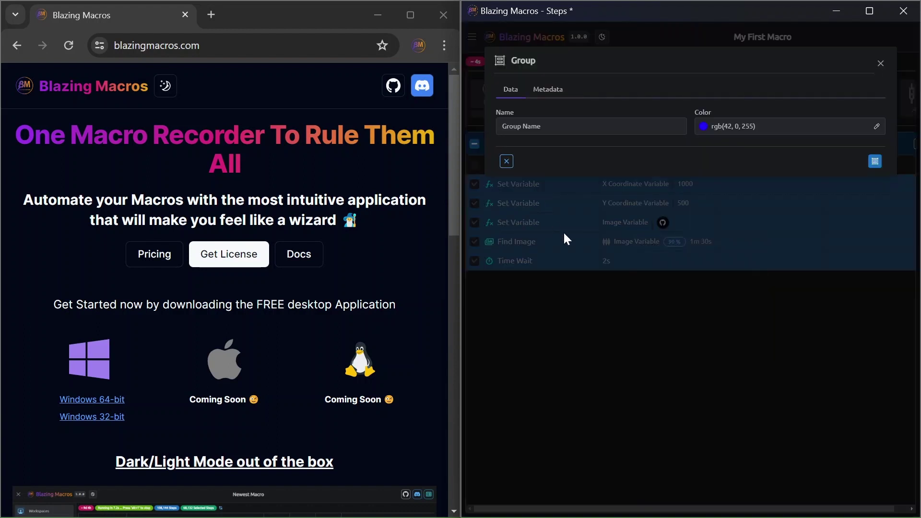
pyautogui.write('Fi')
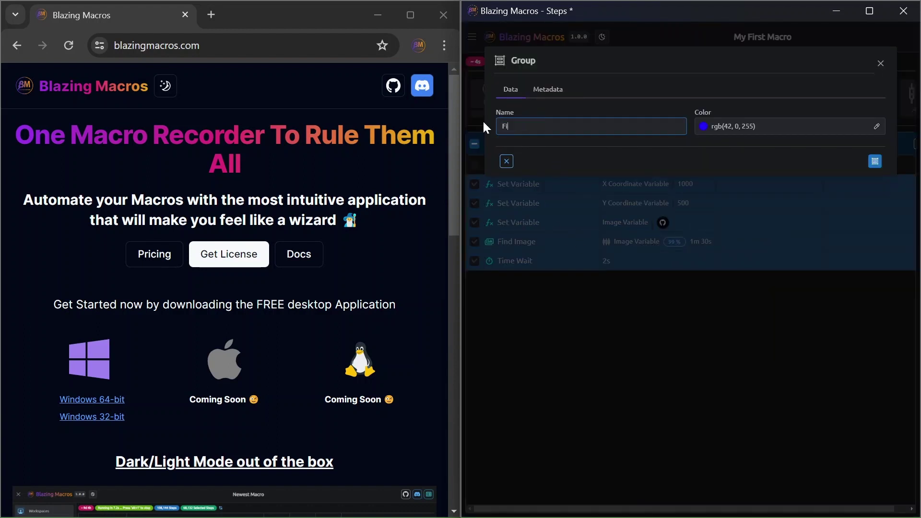
pyautogui.write('rst Group')
pyautogui.click(727, 126)
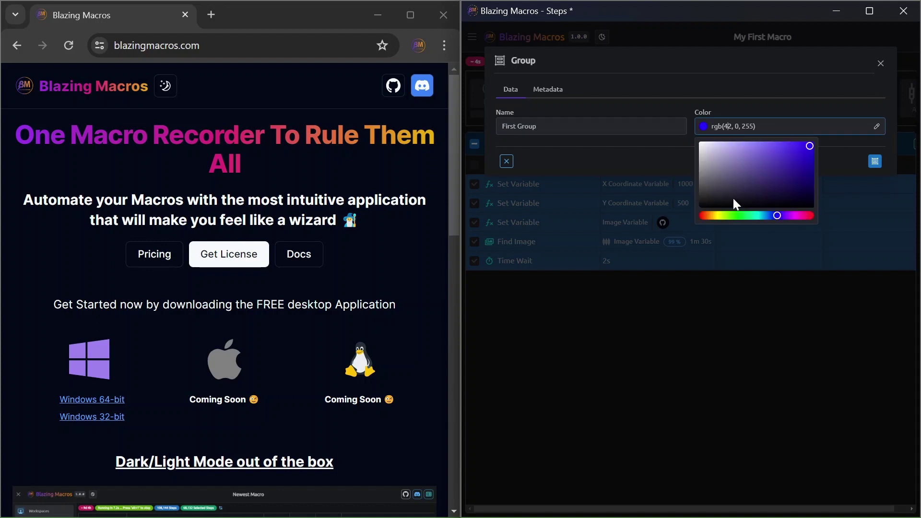
pyautogui.click(739, 216)
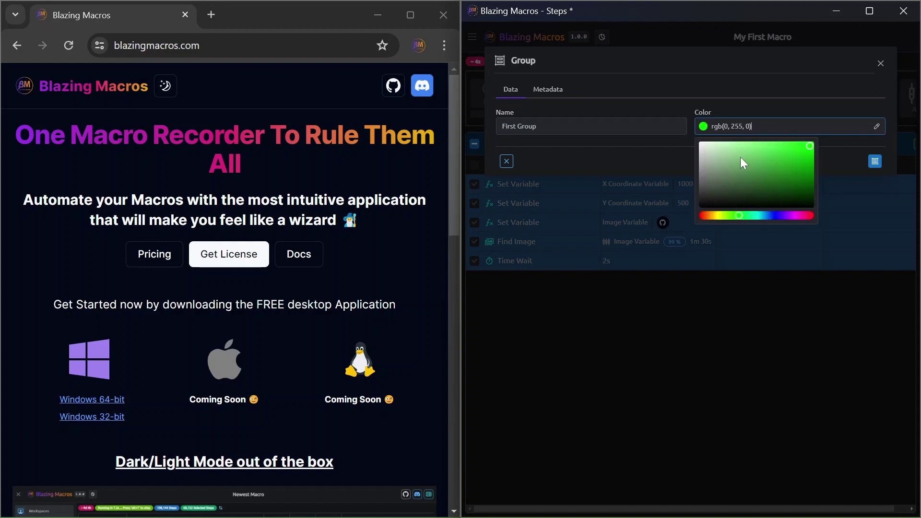
pyautogui.click(769, 154)
pyautogui.click(875, 164)
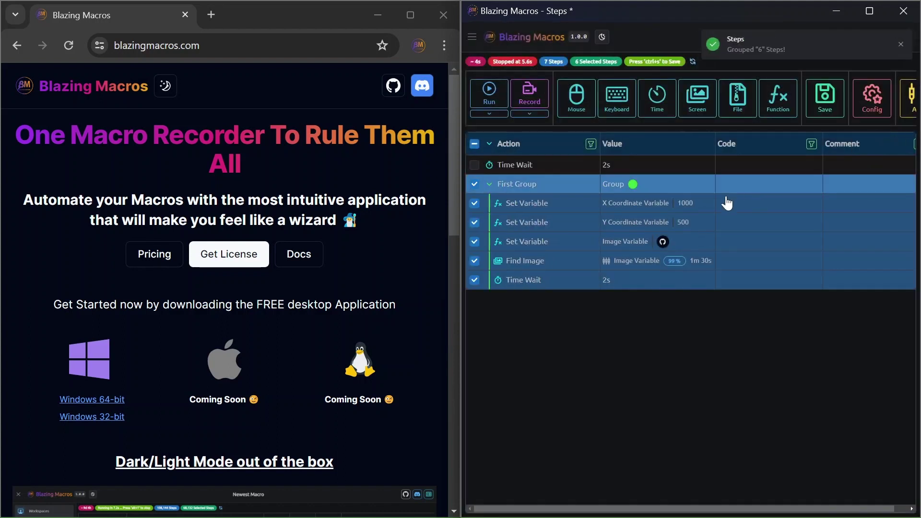
# - Duplicate First Group and rename the copy 'Second Group' with a new colour
pyautogui.click(535, 192)
pyautogui.hotkey('ctrl', 'c')
pyautogui.hotkey('ctrl', 'v')
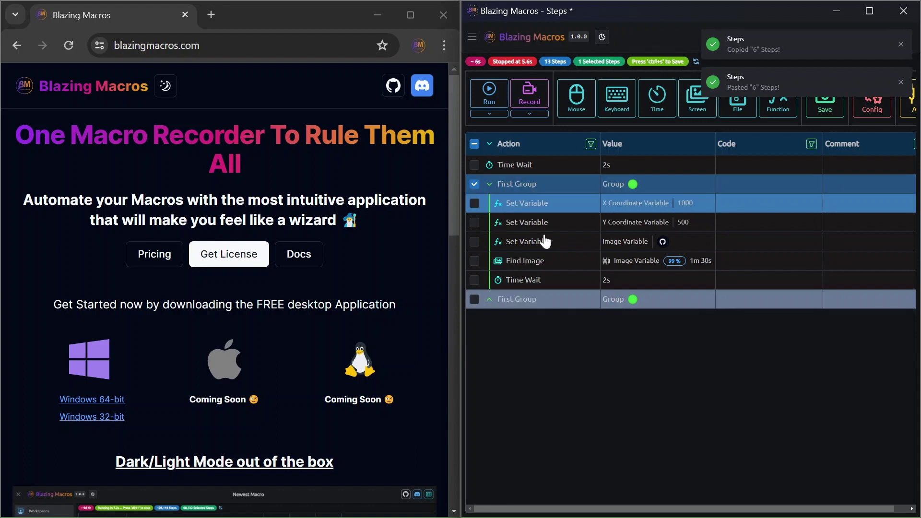
pyautogui.doubleClick(533, 302)
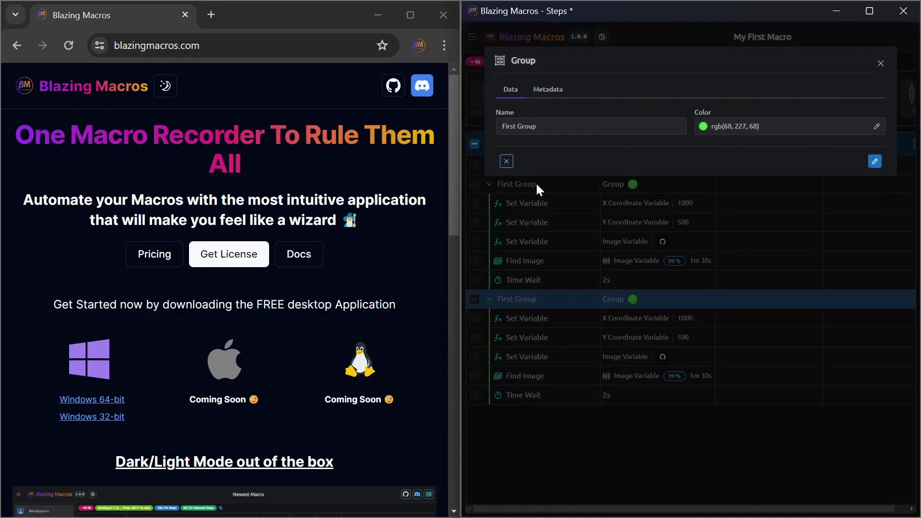
pyautogui.write('Second ')
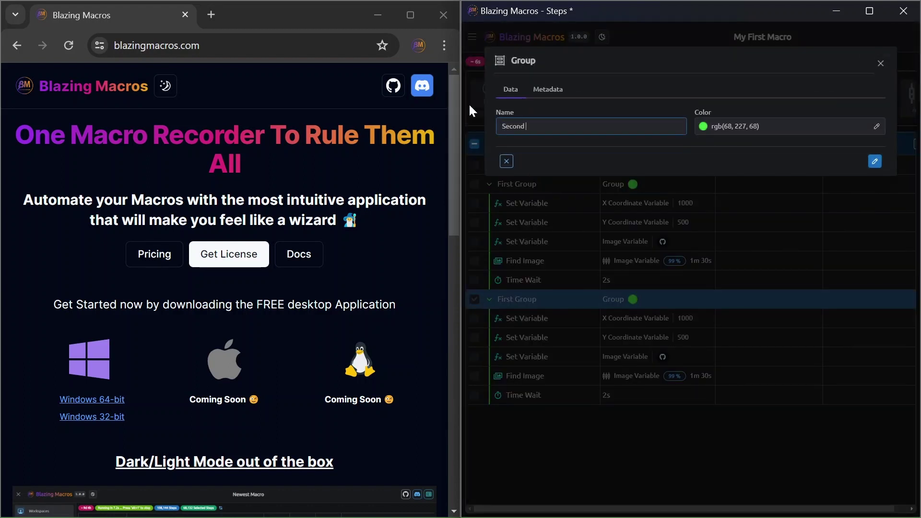
pyautogui.write('Group')
pyautogui.click(757, 126)
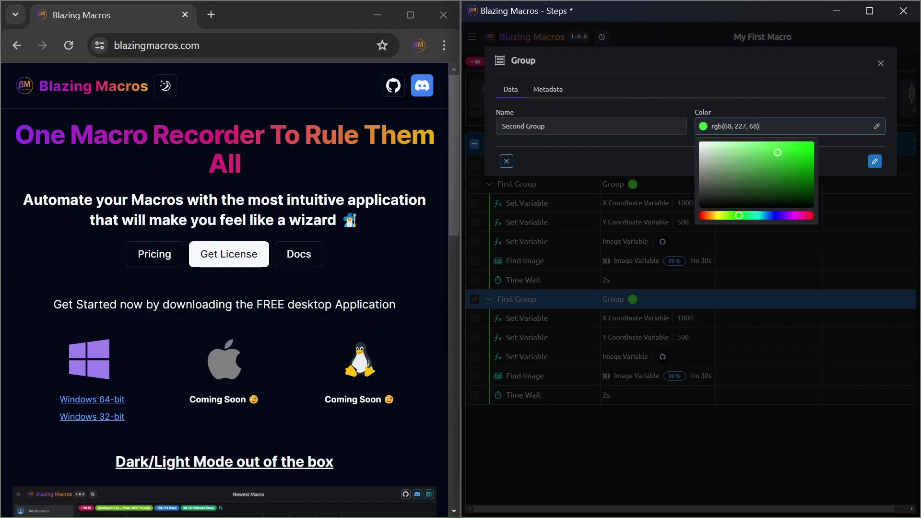
pyautogui.click(875, 161)
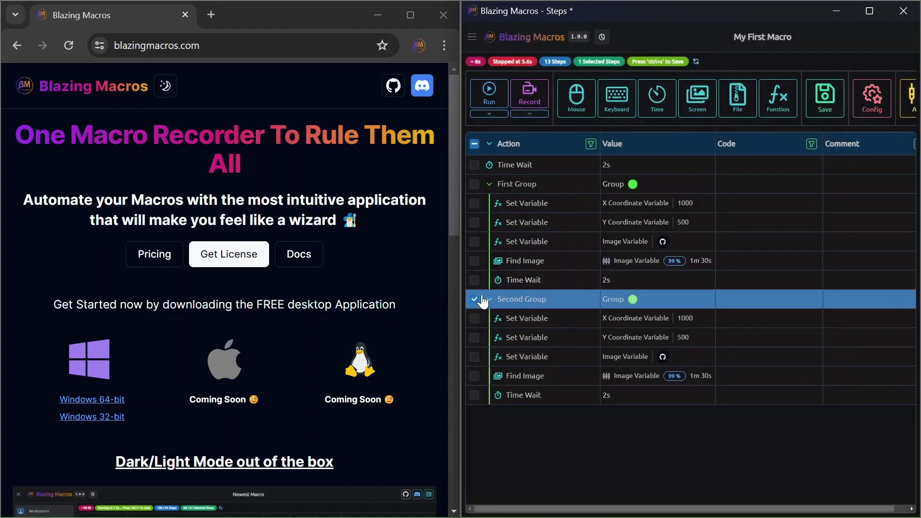
# - Paste two extra copies of First Group's Time Wait step and select the steps to move
pyautogui.click(516, 207)
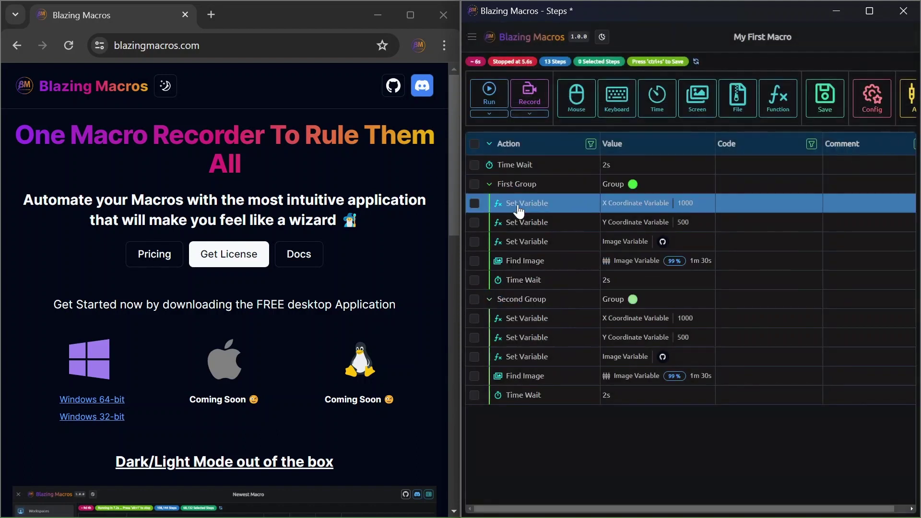
pyautogui.click(532, 282)
pyautogui.hotkey('ctrl', 'c')
pyautogui.hotkey('ctrl', 'v')
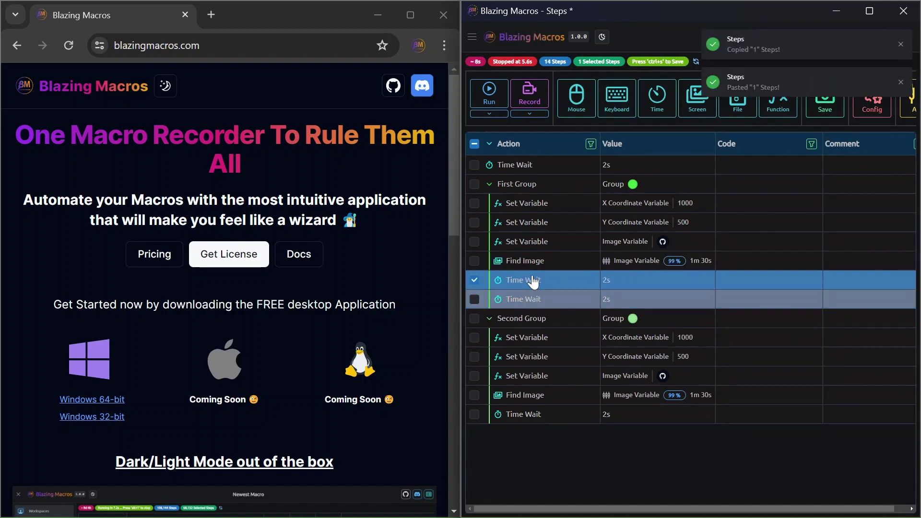
pyautogui.hotkey('ctrl', 'v')
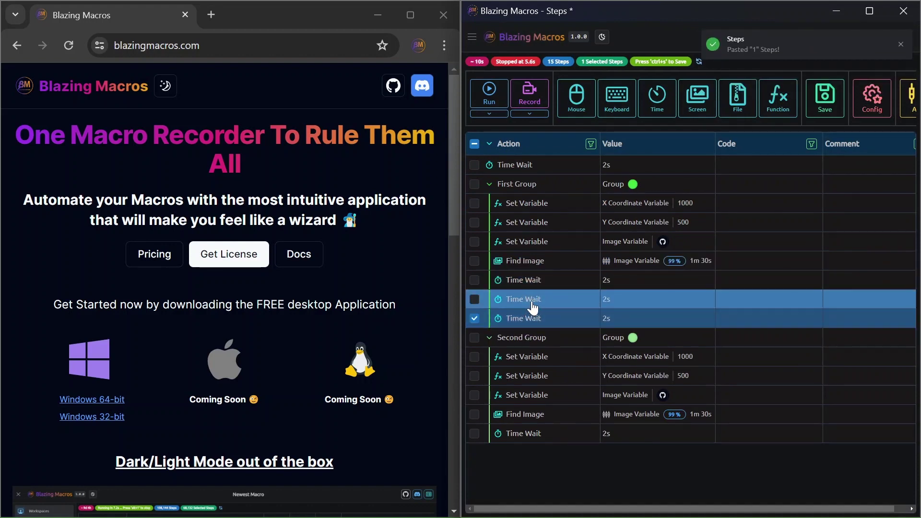
pyautogui.click(536, 282)
pyautogui.keyDown('shift'); pyautogui.click(536, 205); pyautogui.keyUp('shift')
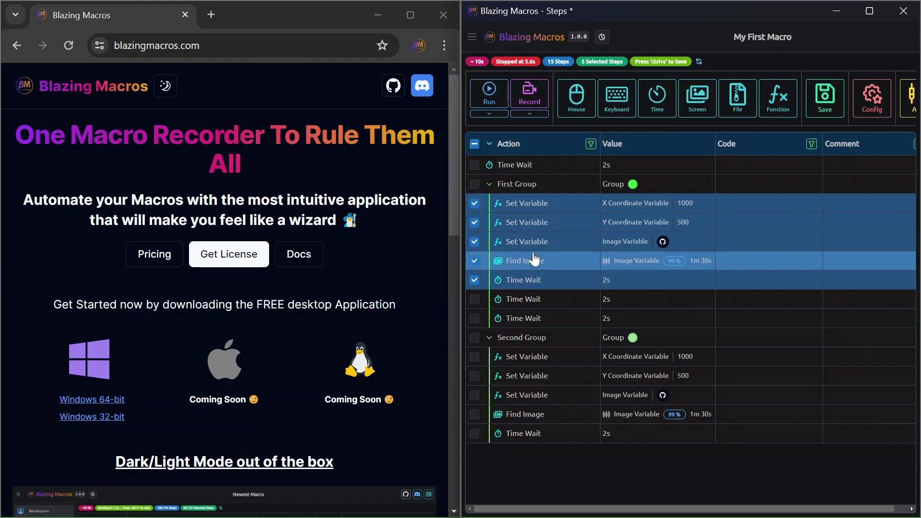
# - Move the five variable, image and wait steps below the two Time Waits and reselect them
pyautogui.moveTo(532, 314); pyautogui.dragTo(531, 321)
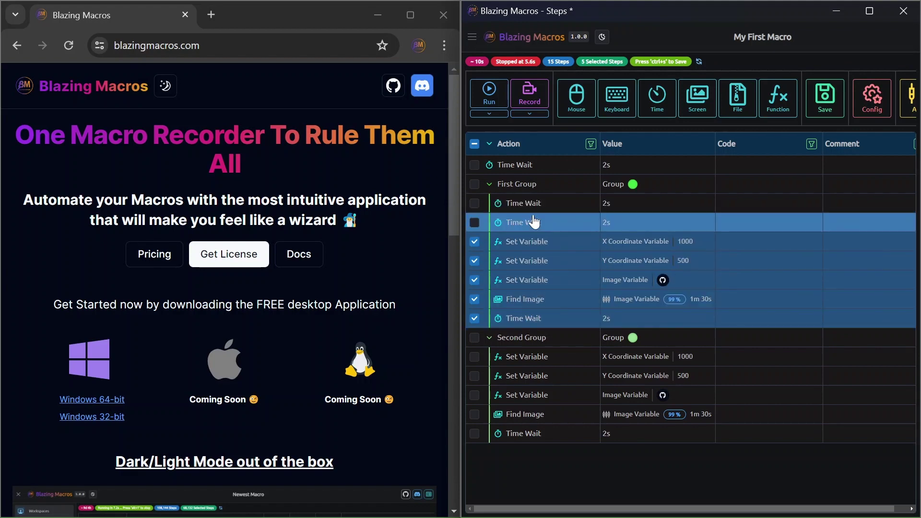
pyautogui.click(533, 218)
pyautogui.click(525, 247)
pyautogui.keyDown('shift'); pyautogui.click(520, 317); pyautogui.keyUp('shift')
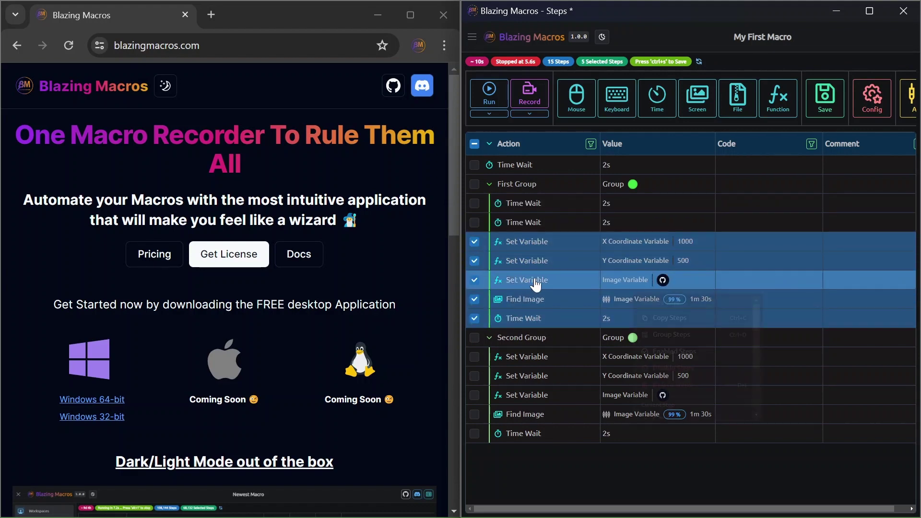
# - Group the five steps as a blue 'Inner Group'
pyautogui.rightClick(655, 303)
pyautogui.click(670, 334)
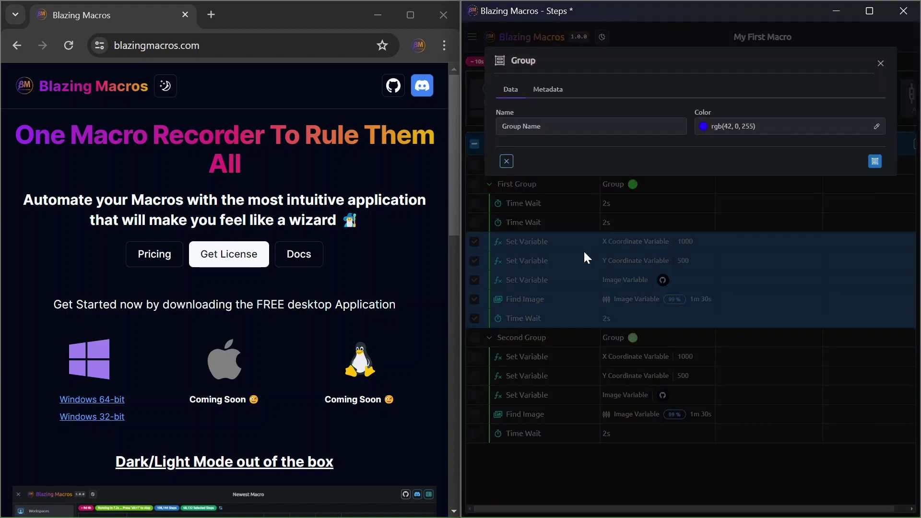
pyautogui.tripleClick(531, 127)
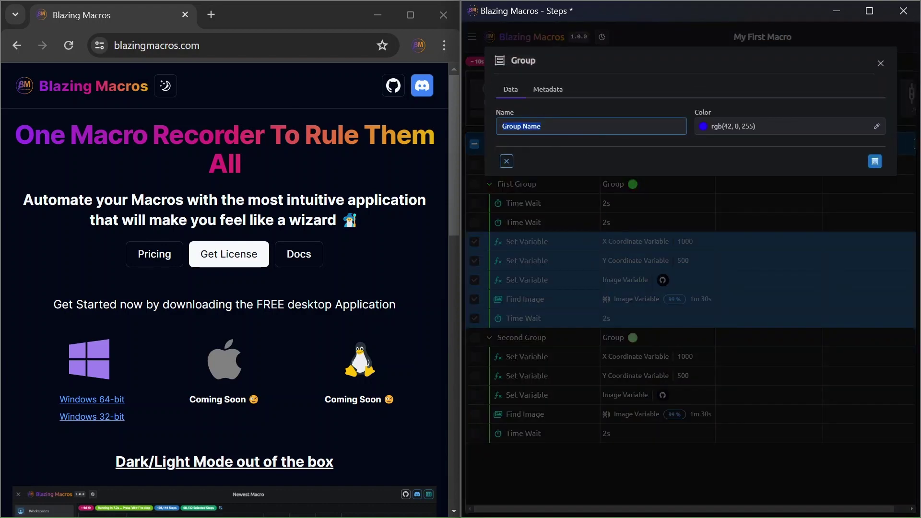
pyautogui.write('Inner')
pyautogui.click(875, 162)
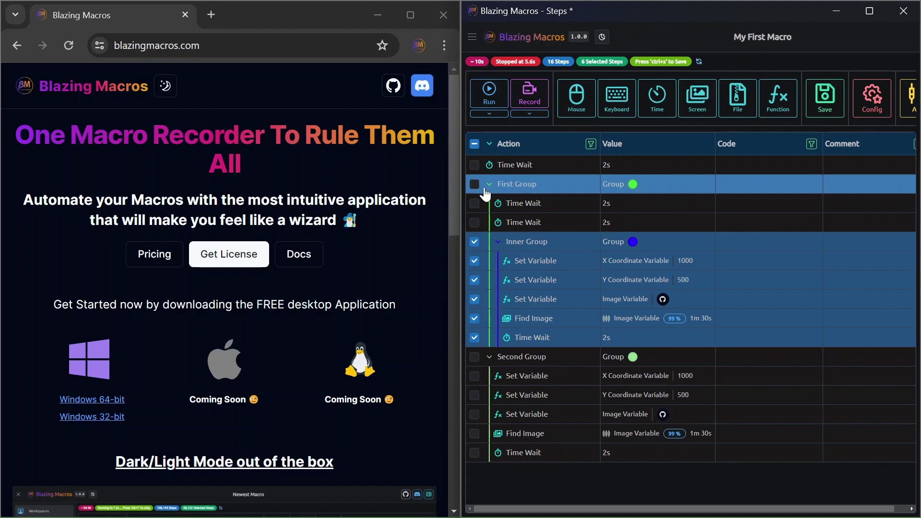
# - Select all steps, group them as a light-green 'Global Group', then clear the selection
pyautogui.click(475, 144)
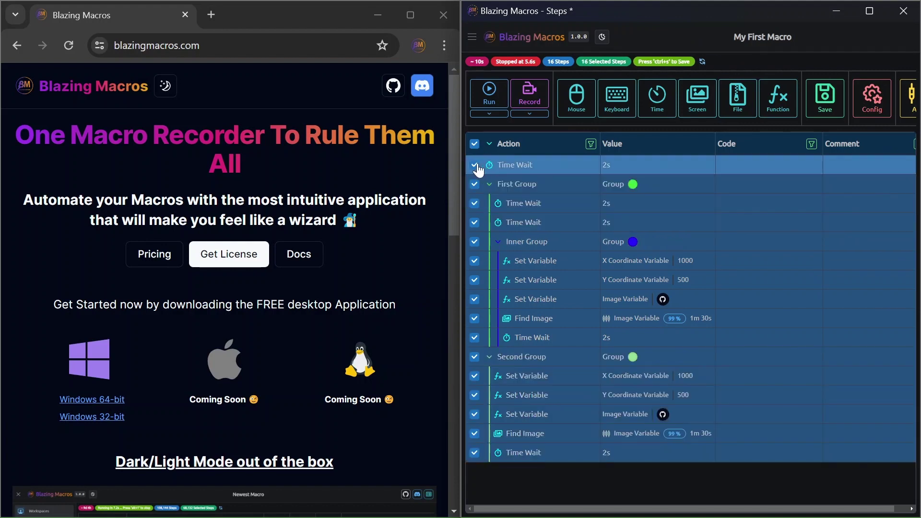
pyautogui.hotkey('ctrl', 'g')
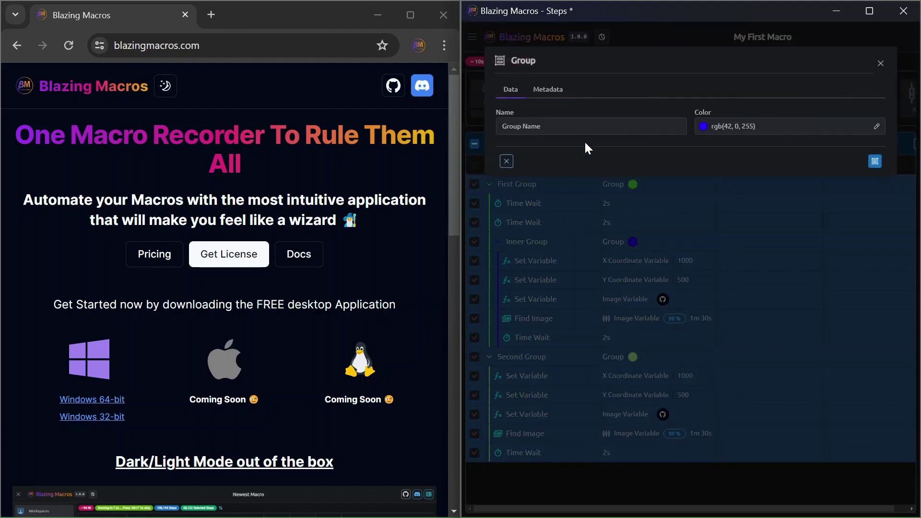
pyautogui.write('Global Group')
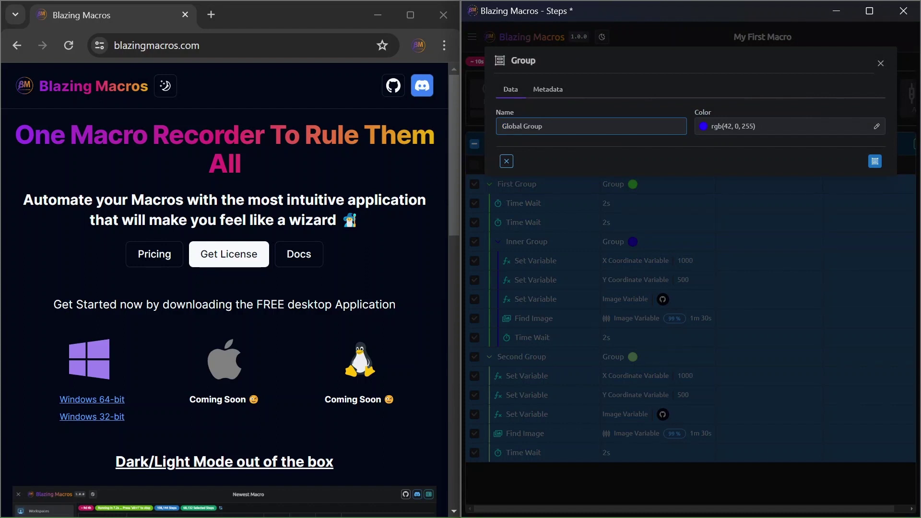
pyautogui.click(743, 126)
pyautogui.click(744, 160)
pyautogui.click(743, 216)
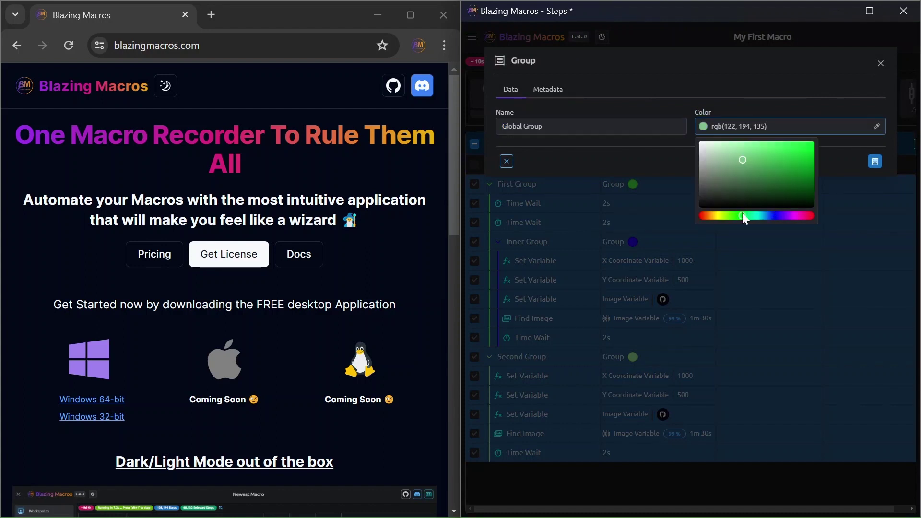
pyautogui.click(874, 161)
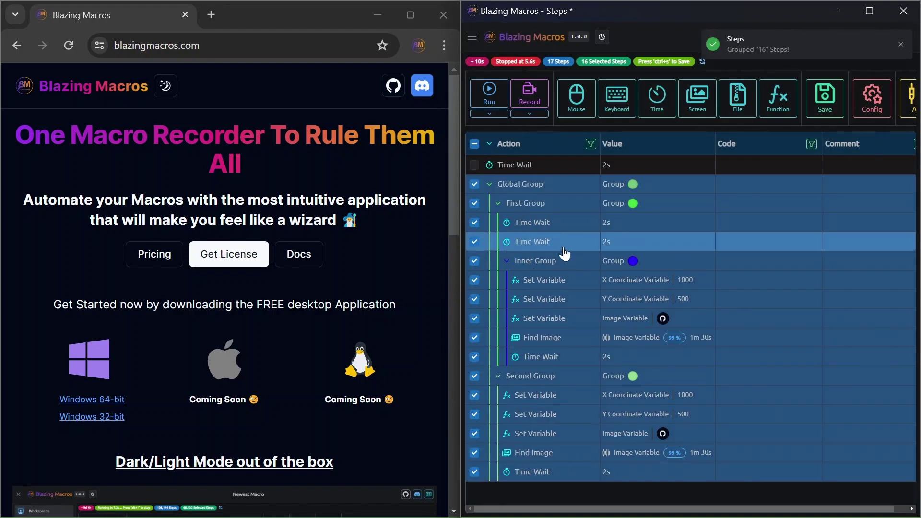
pyautogui.click(475, 144)
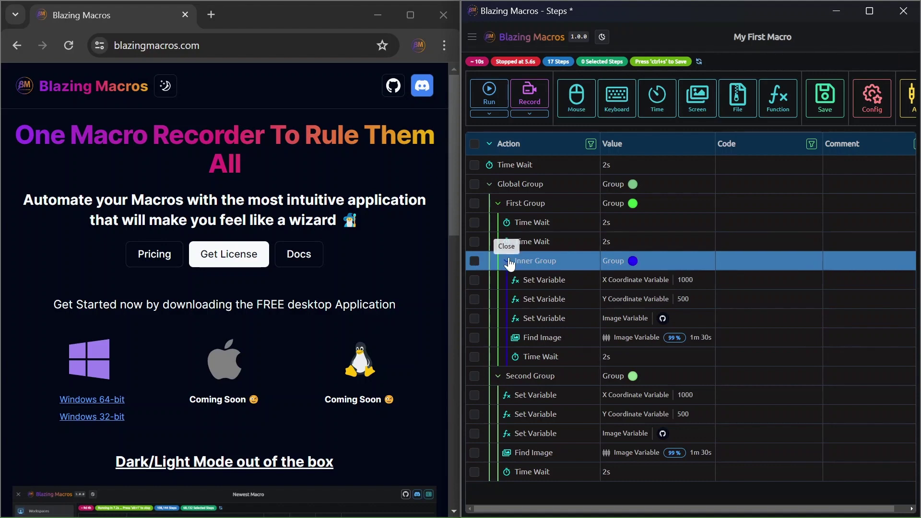
# - Collapse and re-expand every group in the step tree, then run My First Macro
pyautogui.click(489, 144)
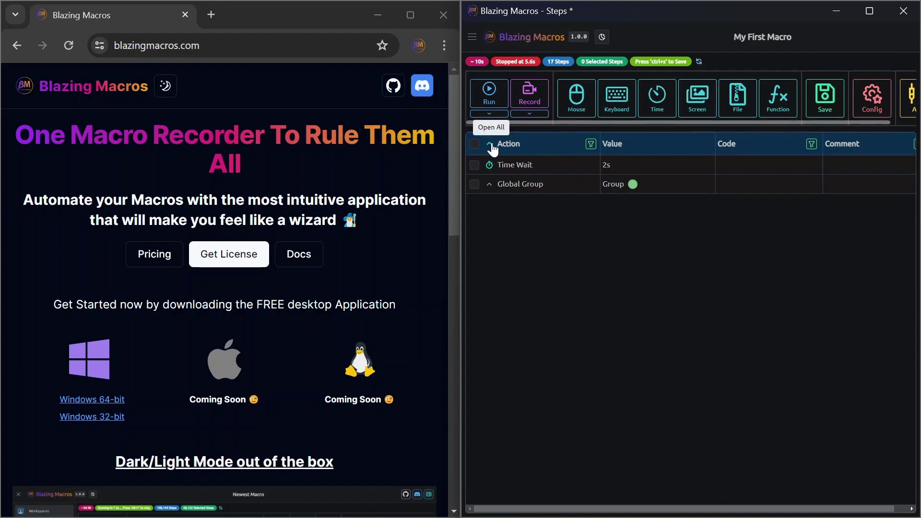
pyautogui.click(490, 144)
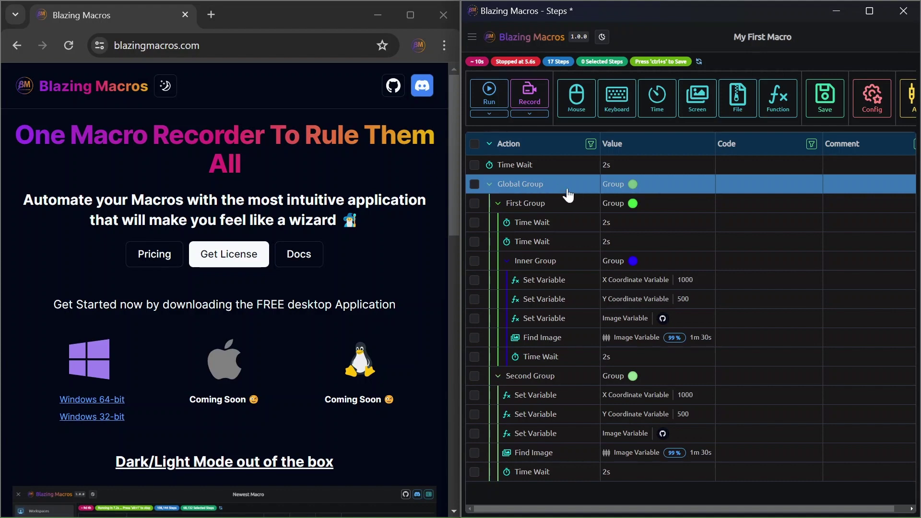
pyautogui.click(488, 94)
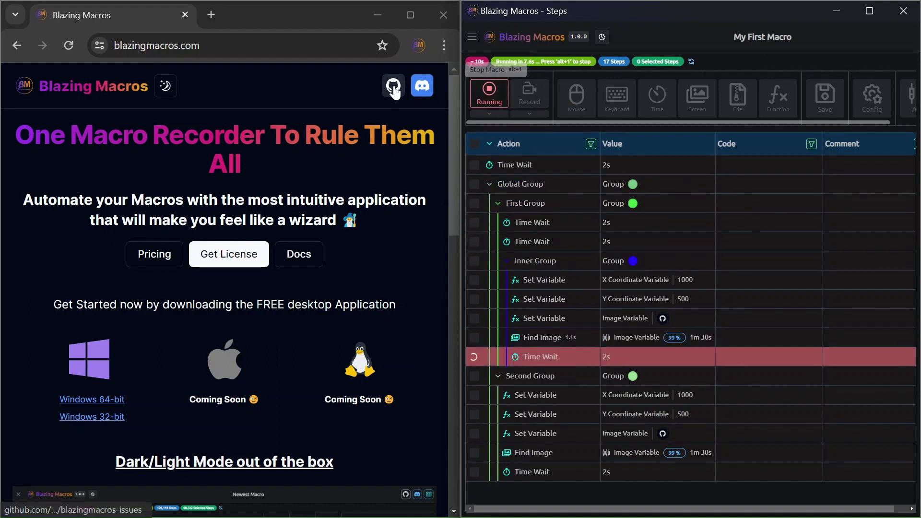
# - Stop My First Macro at 8.6s, leaving the step tree unchanged
pyautogui.click(489, 94)
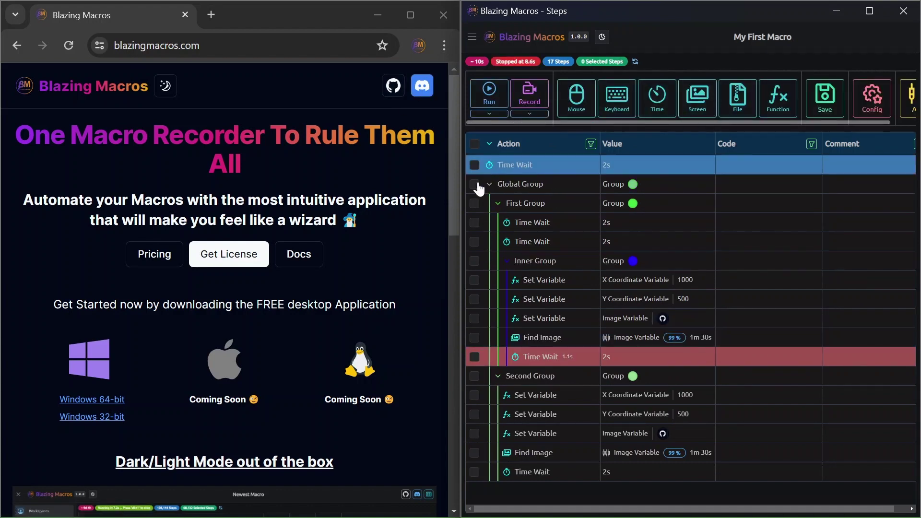
pyautogui.click(772, 100)
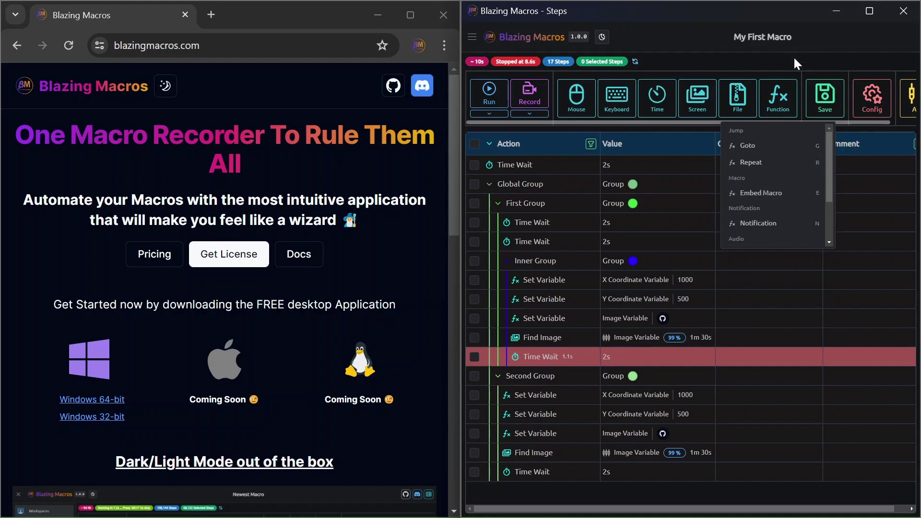
pyautogui.click(789, 40)
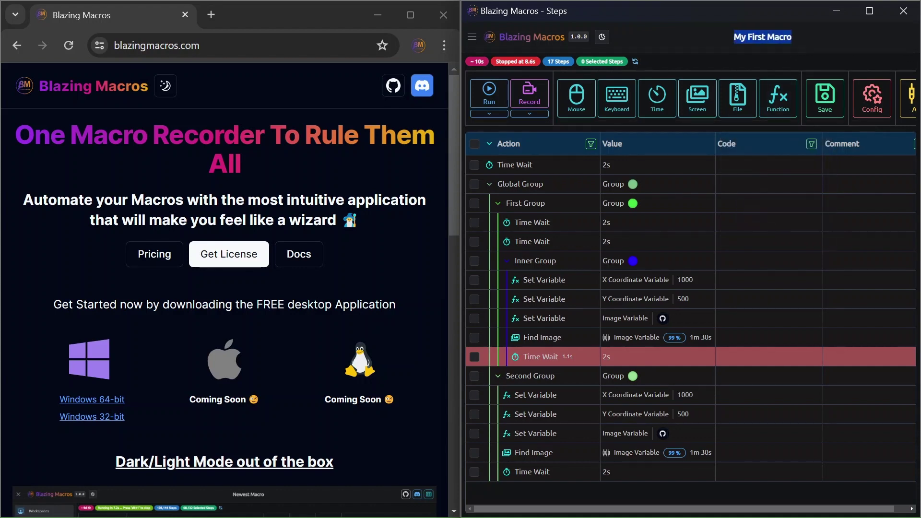
pyautogui.click(648, 64)
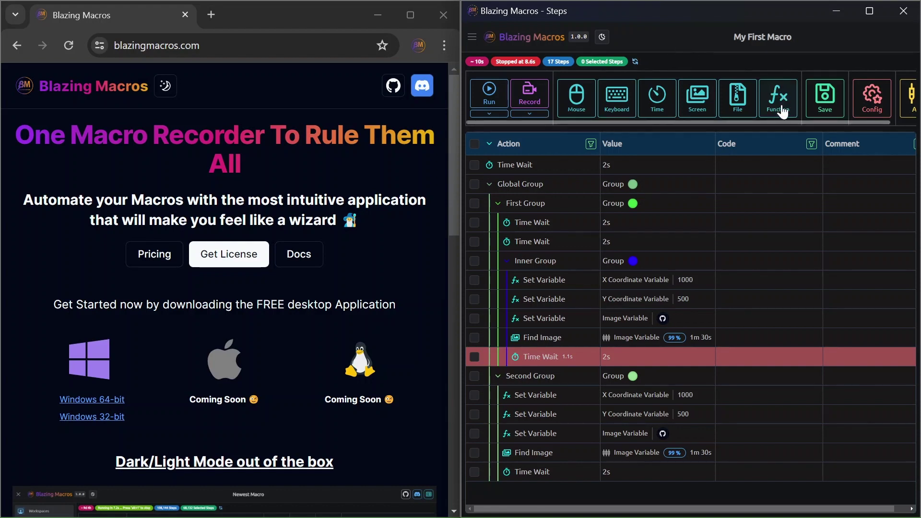
pyautogui.click(474, 357)
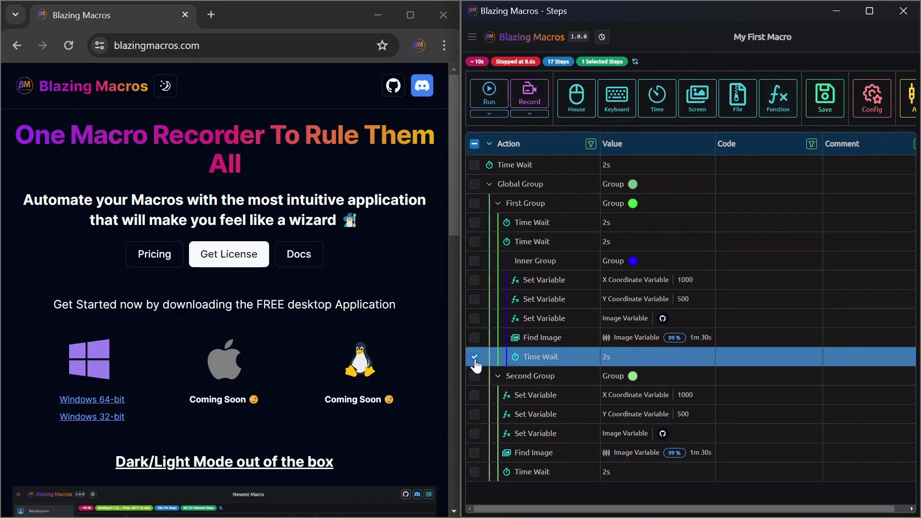
pyautogui.click(475, 359)
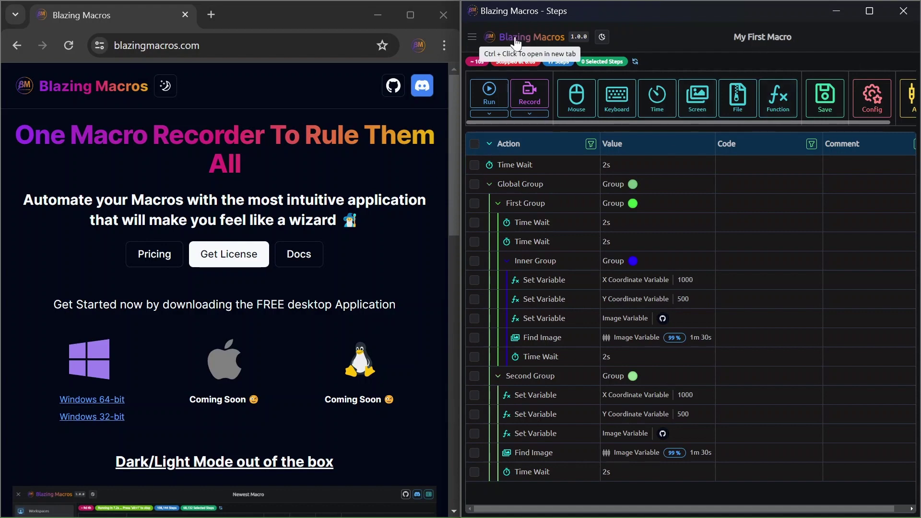
# - In a second window, rename My Second Macro to 'Login Form' and open it
pyautogui.keyDown('ctrl'); pyautogui.click(533, 36); pyautogui.keyUp('ctrl')
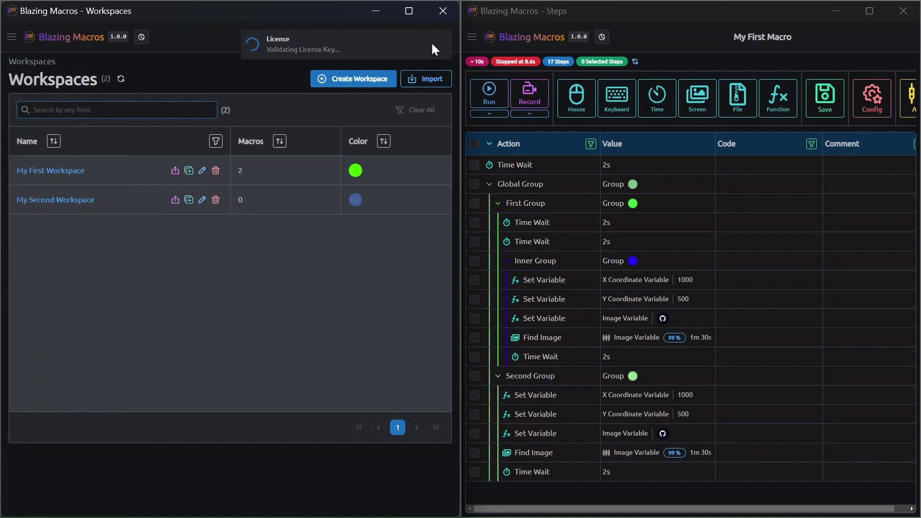
pyautogui.click(63, 173)
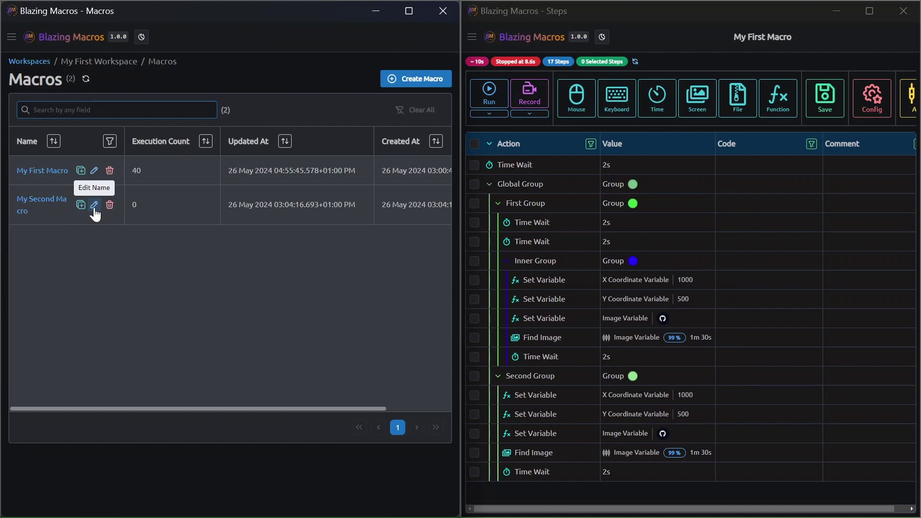
pyautogui.click(94, 206)
pyautogui.moveTo(96, 101); pyautogui.dragTo(24, 102)
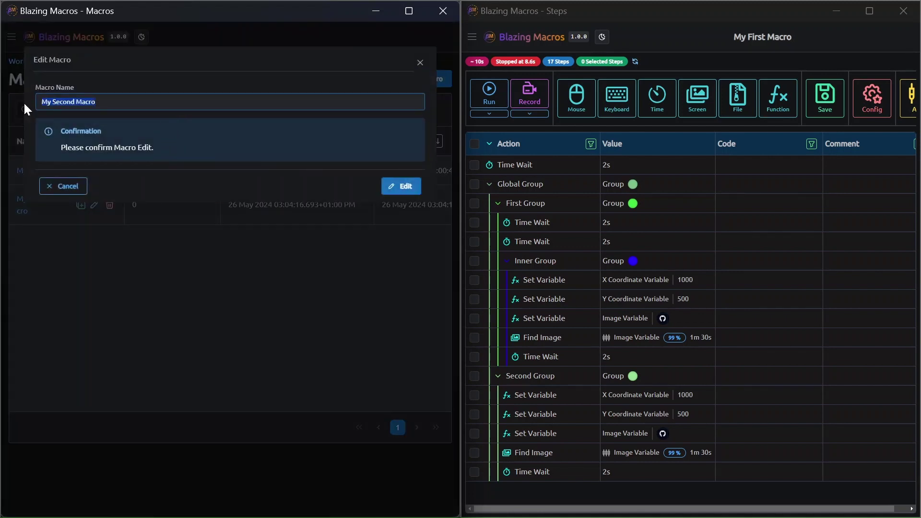
pyautogui.write('Login Form')
pyautogui.press('Return')
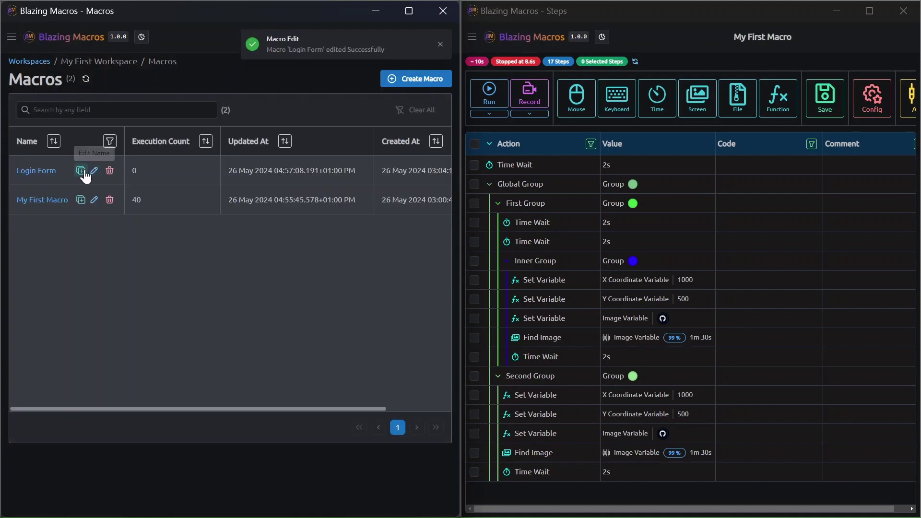
pyautogui.click(36, 171)
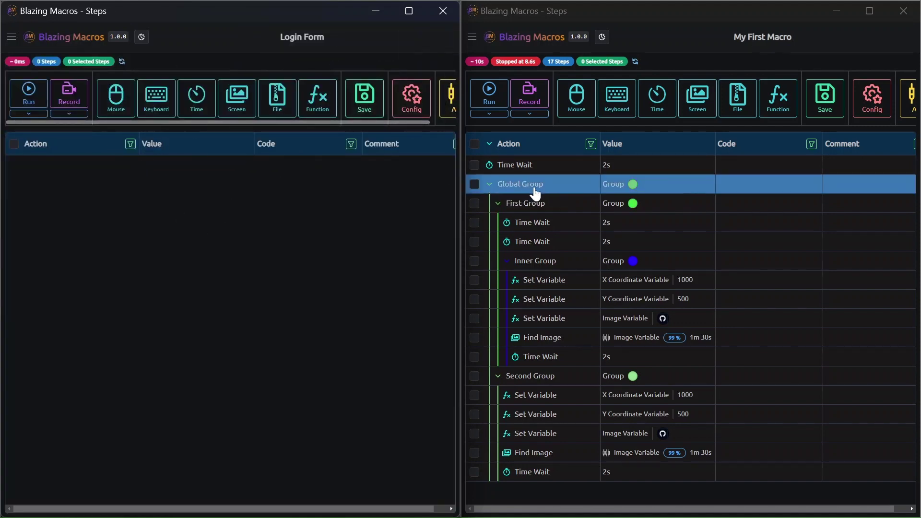
# - Paste a copy of My First Macro's Global Group into Login Form and expand its tree
pyautogui.click(475, 184)
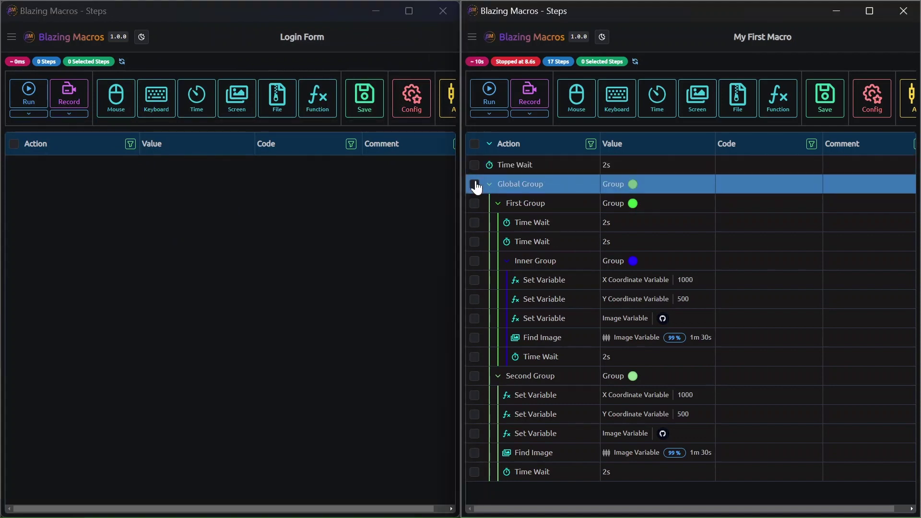
pyautogui.hotkey('ctrl', 'c')
pyautogui.click(259, 240)
pyautogui.hotkey('ctrl', 'v')
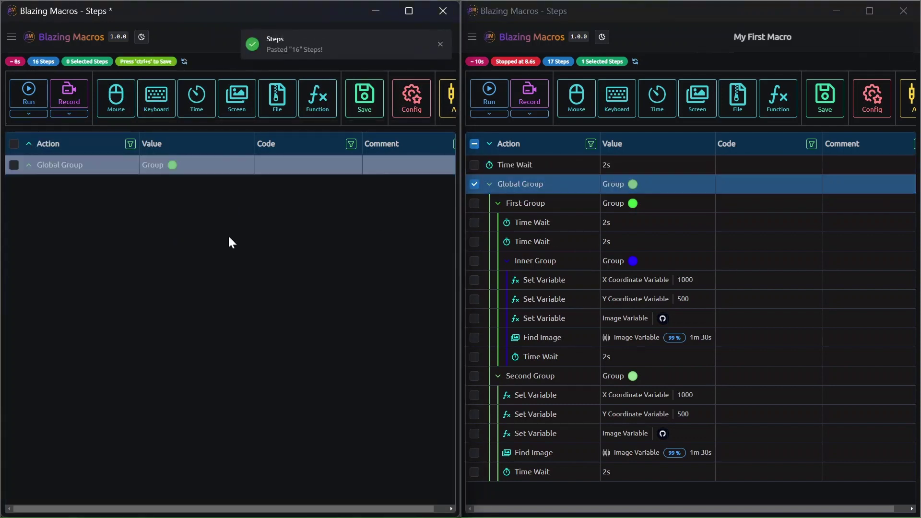
pyautogui.click(24, 161)
pyautogui.click(29, 164)
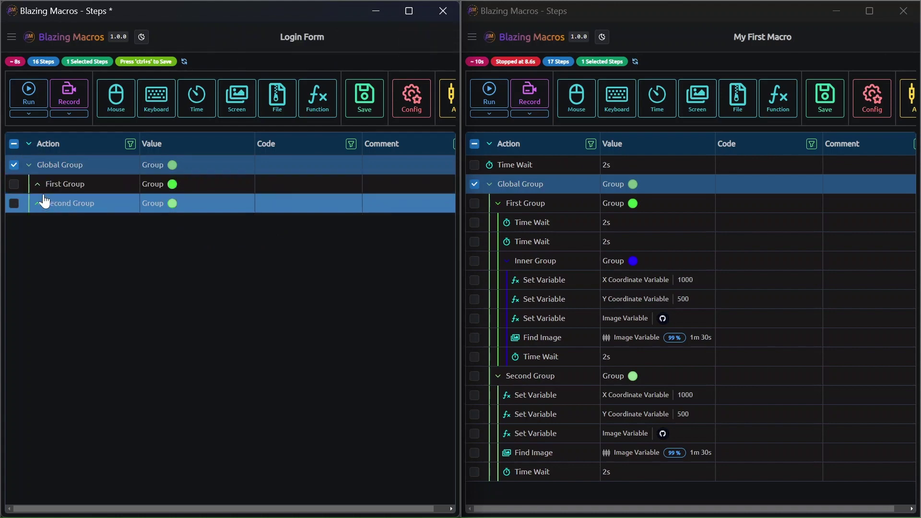
pyautogui.click(34, 151)
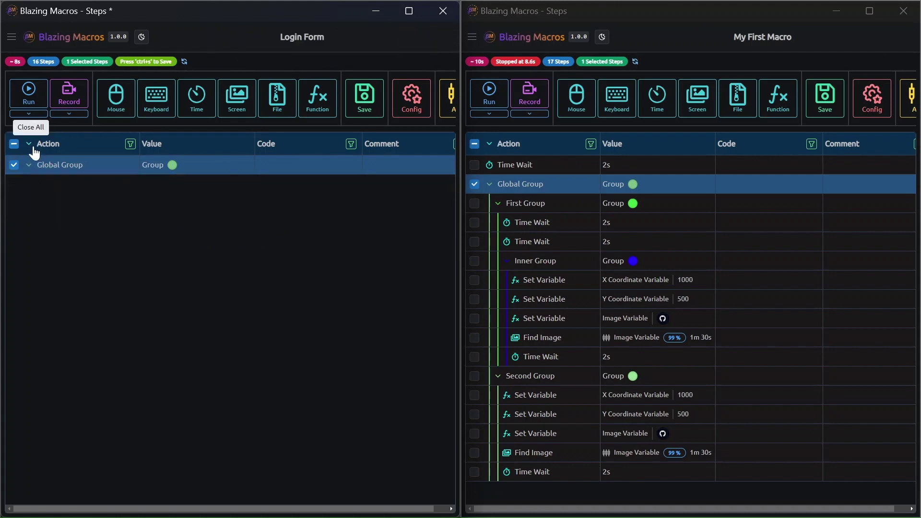
pyautogui.click(34, 152)
pyautogui.click(69, 186)
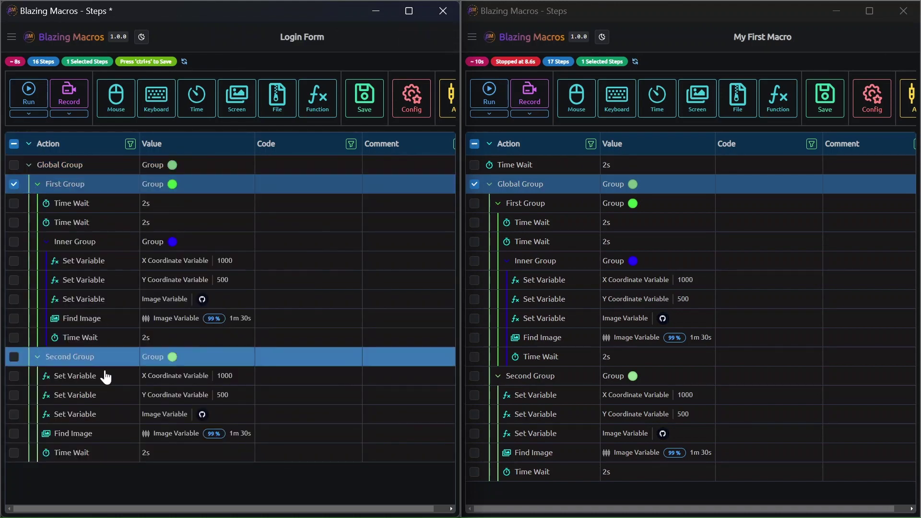
# - Move one Time Wait out of First Group, then delete First Group and Second Group
pyautogui.keyDown('shift'); pyautogui.click(96, 449); pyautogui.keyUp('shift')
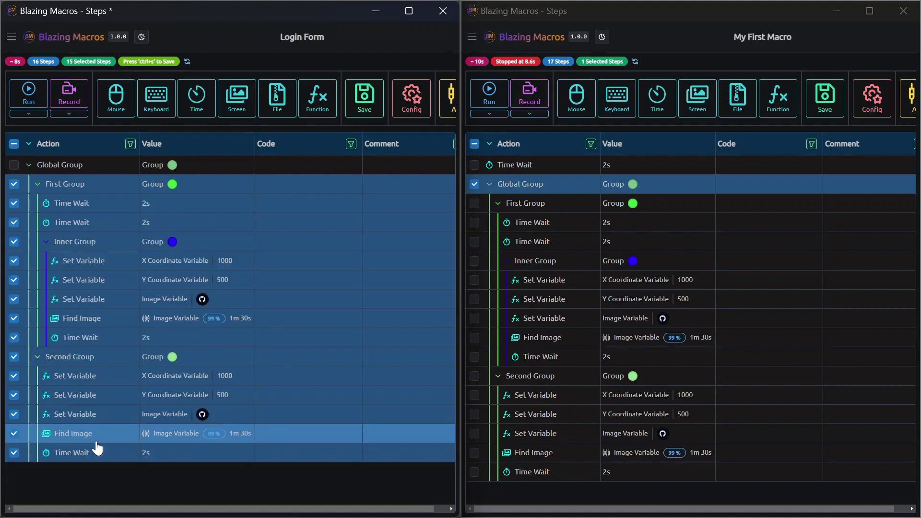
pyautogui.moveTo(72, 210); pyautogui.dragTo(69, 186)
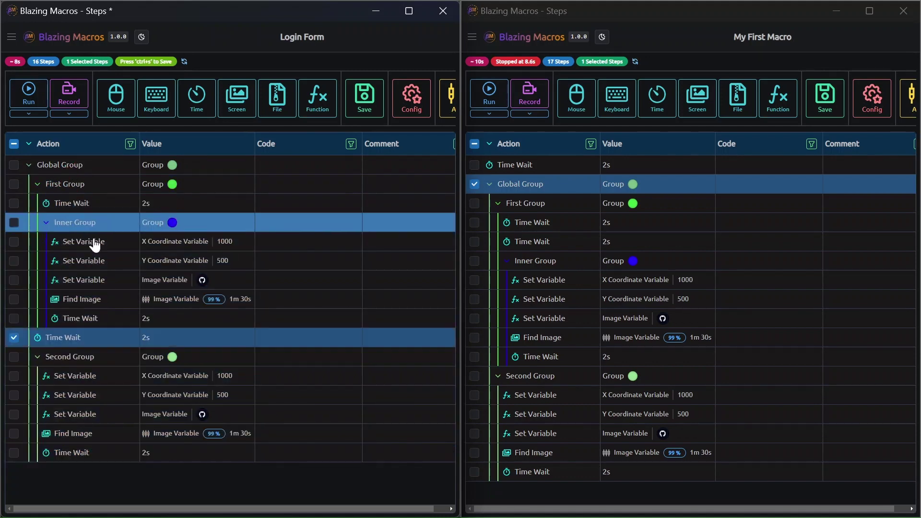
pyautogui.click(37, 186)
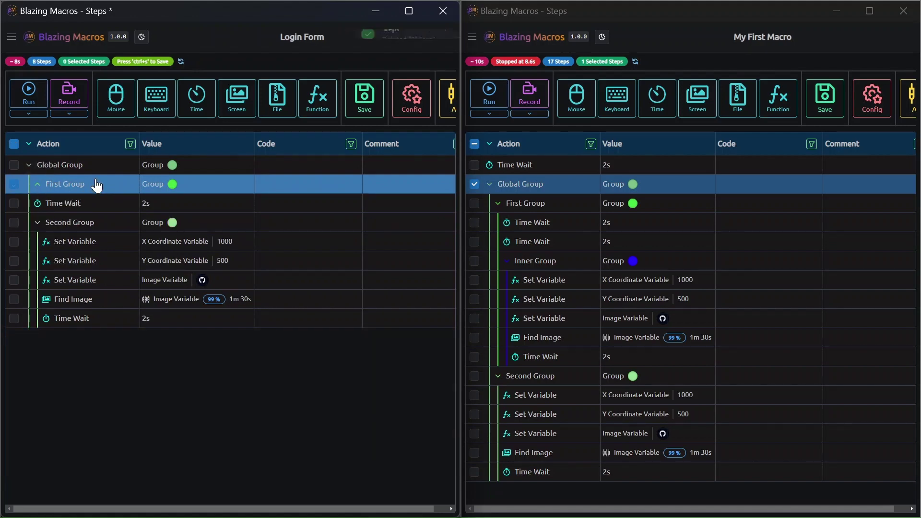
pyautogui.press('Delete')
pyautogui.click(64, 203)
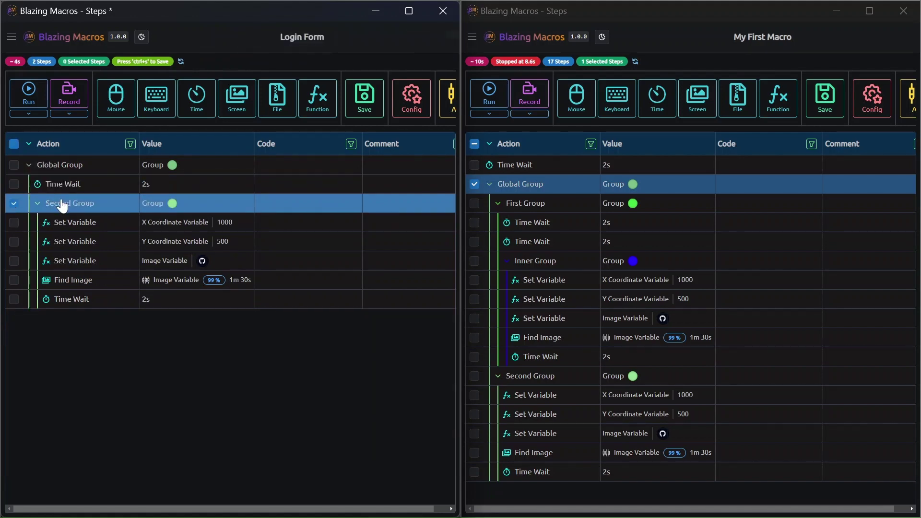
pyautogui.press('Delete')
# - Rename Global Group to 'Form Group'
pyautogui.doubleClick(126, 165)
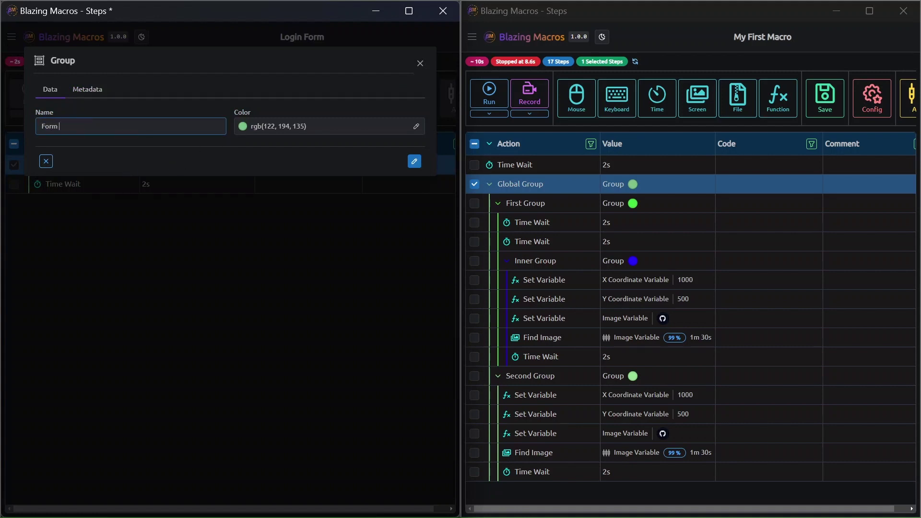
pyautogui.press('Return')
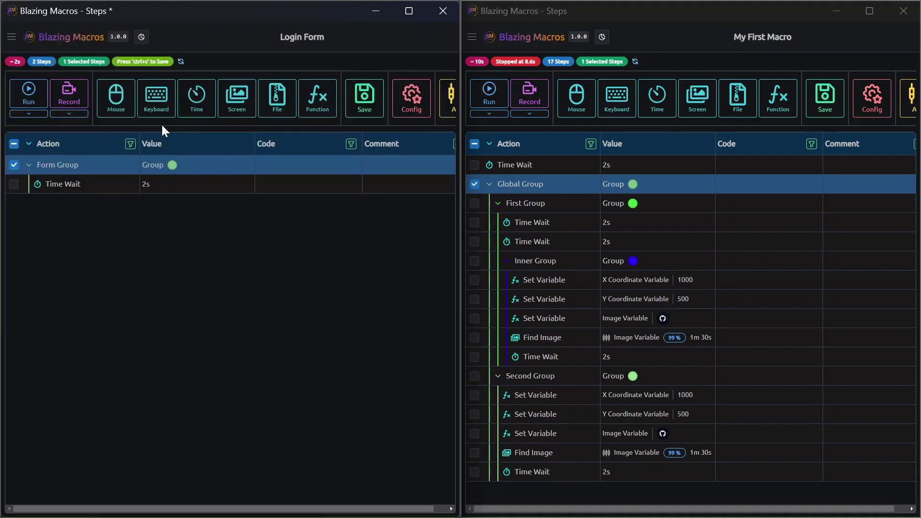
pyautogui.click(82, 187)
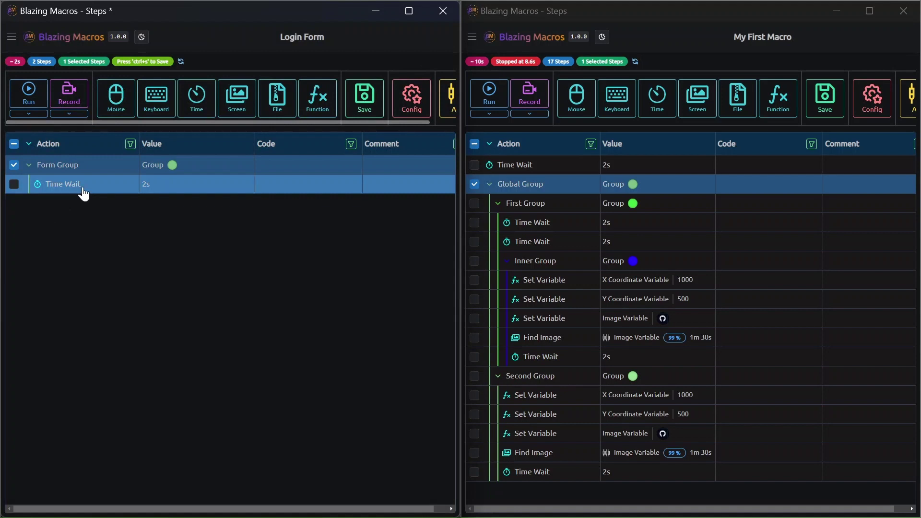
# - Add a Text step that types 'Login =>'
pyautogui.click(150, 99)
pyautogui.click(158, 149)
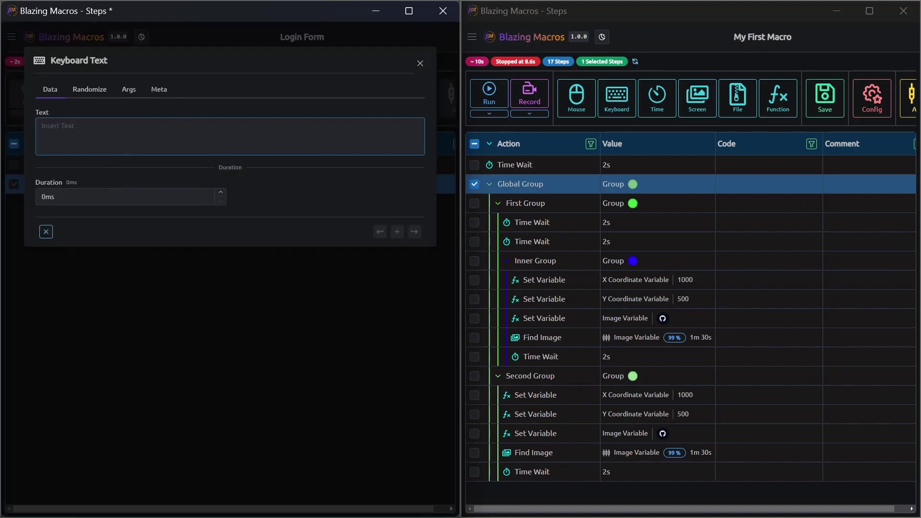
pyautogui.write('Login =>')
pyautogui.press('Return')
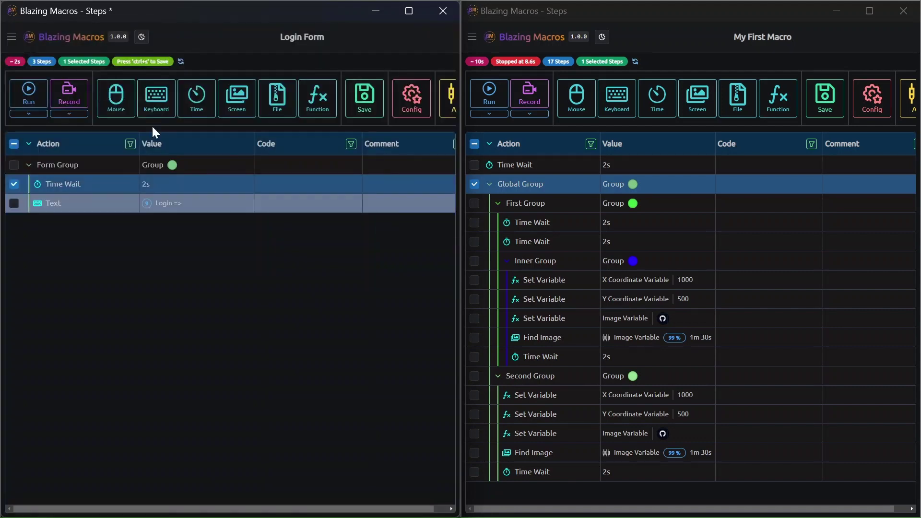
# - Duplicate the Text step and change the copy to 'My Login'
pyautogui.click(59, 211)
pyautogui.hotkey('ctrl', 'c')
pyautogui.hotkey('ctrl', 'v')
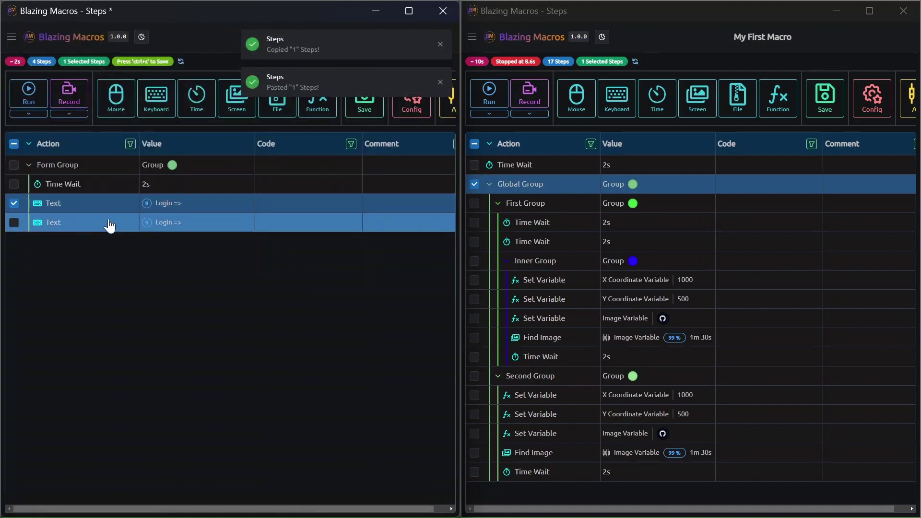
pyautogui.doubleClick(107, 223)
pyautogui.press('End')
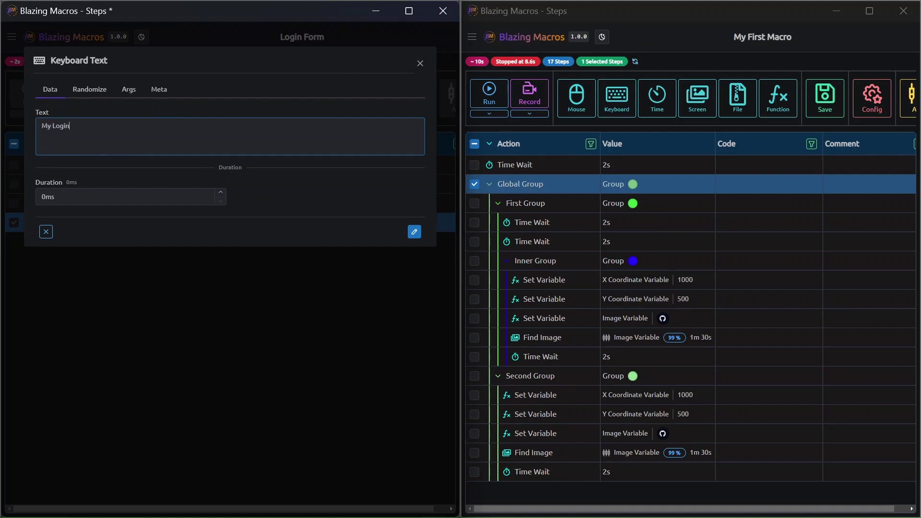
pyautogui.press('Return')
# - Duplicate both Text steps and change the third one to 'Password=>'
pyautogui.keyDown('ctrl'); pyautogui.click(99, 206); pyautogui.keyUp('ctrl')
pyautogui.hotkey('ctrl', 'c')
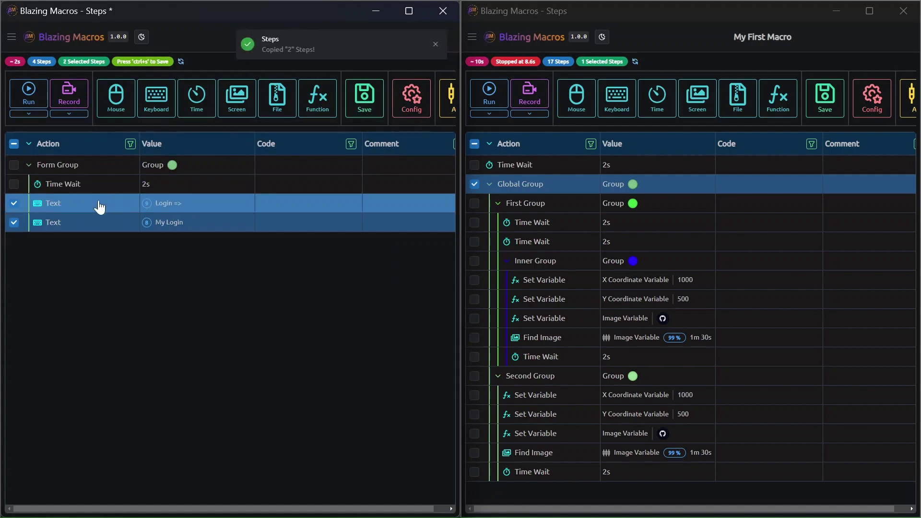
pyautogui.hotkey('ctrl', 'v')
pyautogui.doubleClick(104, 242)
pyautogui.click(125, 132)
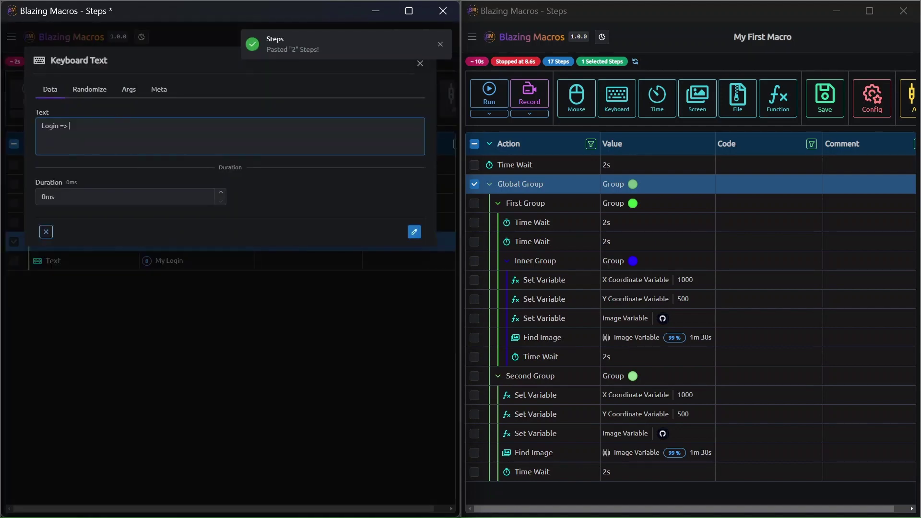
pyautogui.doubleClick(50, 126)
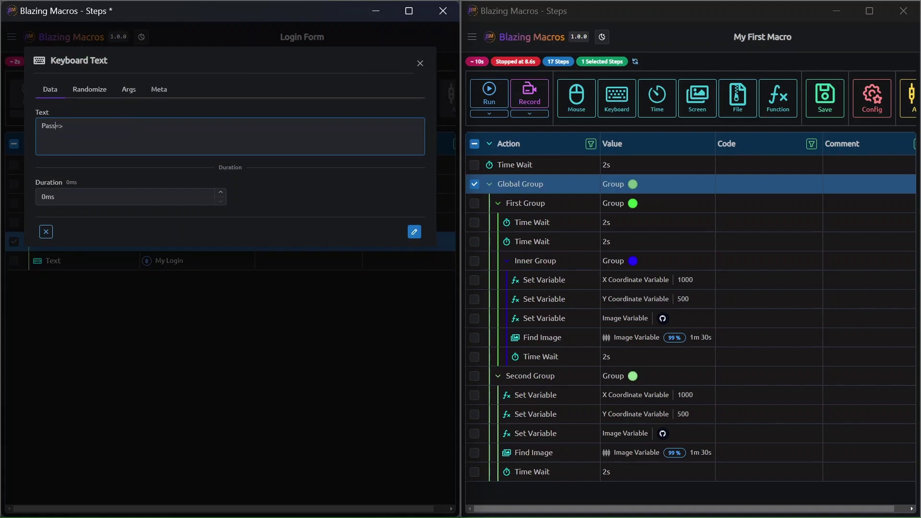
pyautogui.press('Return')
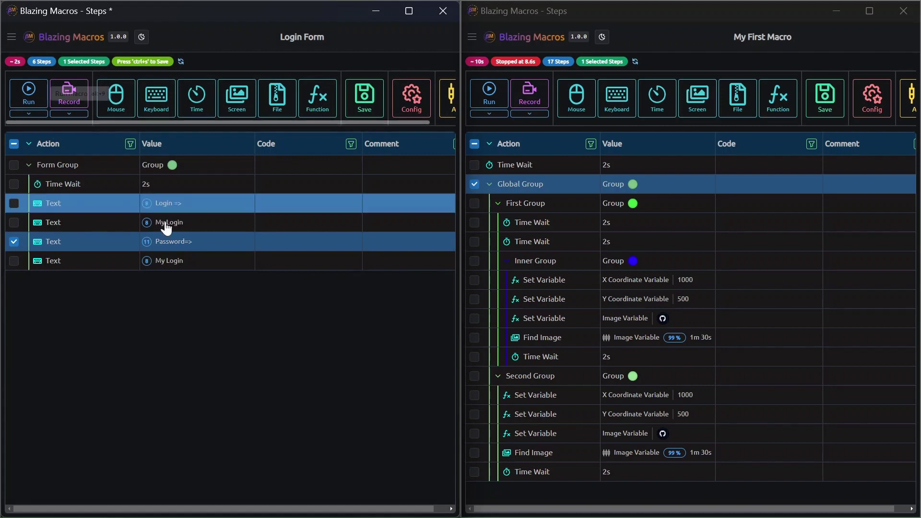
# - Change the last Text step's text to 'My Password'
pyautogui.click(89, 265)
pyautogui.doubleClick(90, 263)
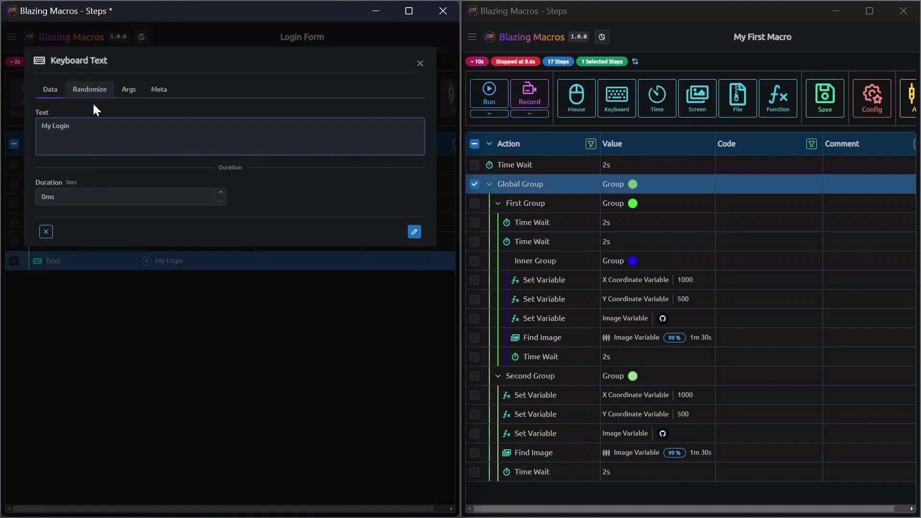
pyautogui.write('M')
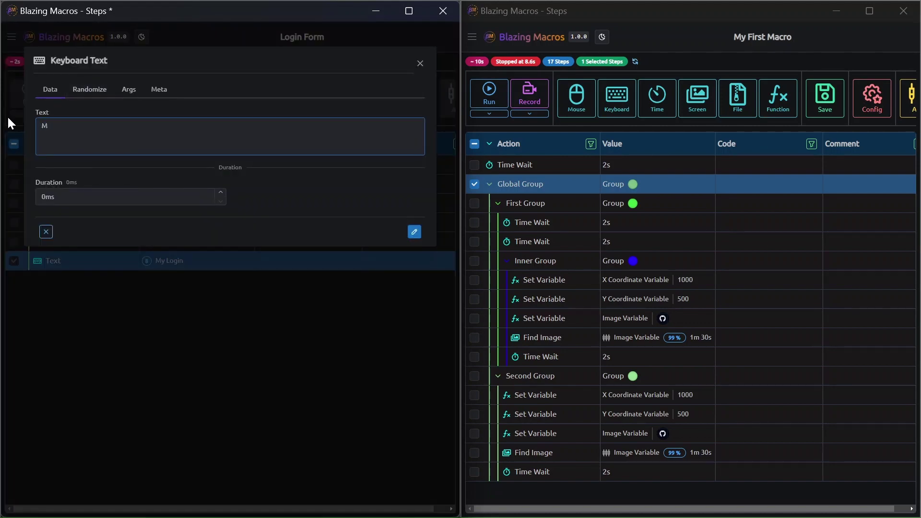
pyautogui.write('y Password')
pyautogui.press('Return')
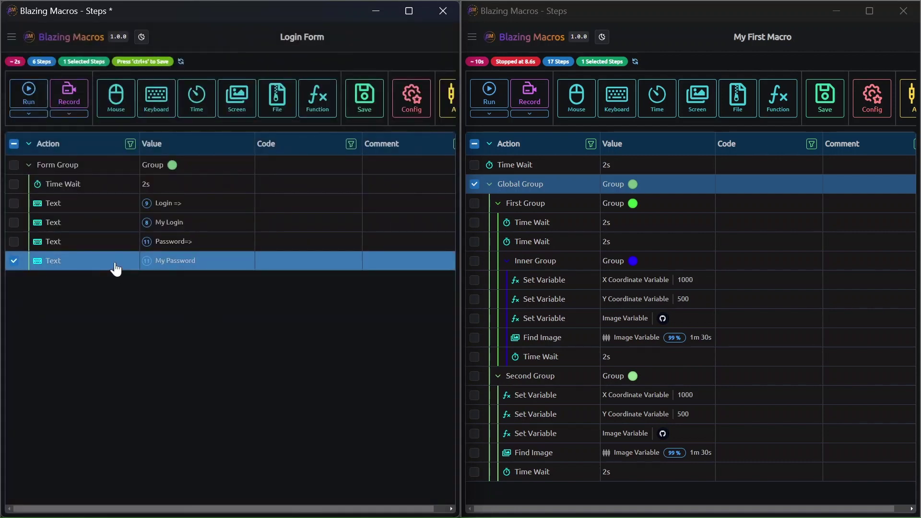
# - Add a copy of that step reading '---------' and save Login Form
pyautogui.hotkey('ctrl', 'c')
pyautogui.hotkey('ctrl', 'v')
pyautogui.doubleClick(92, 282)
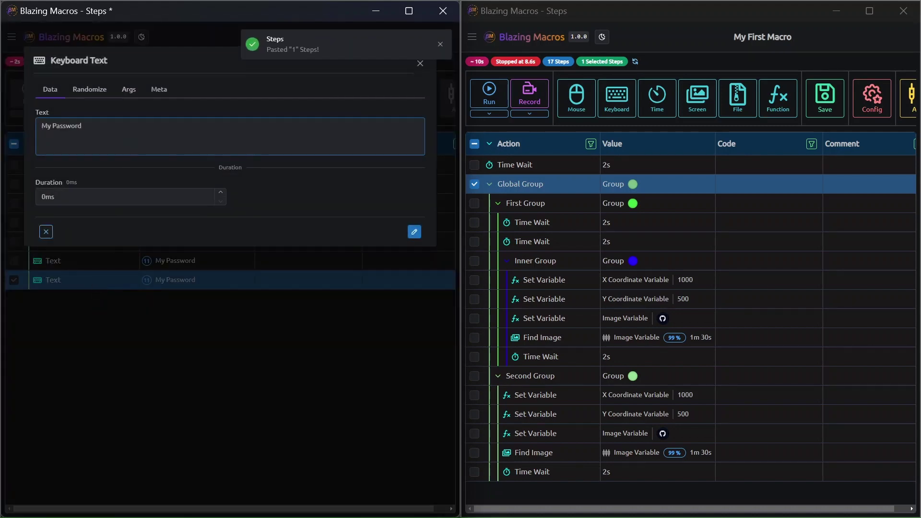
pyautogui.moveTo(82, 126); pyautogui.dragTo(26, 128)
pyautogui.press('BackSpace')
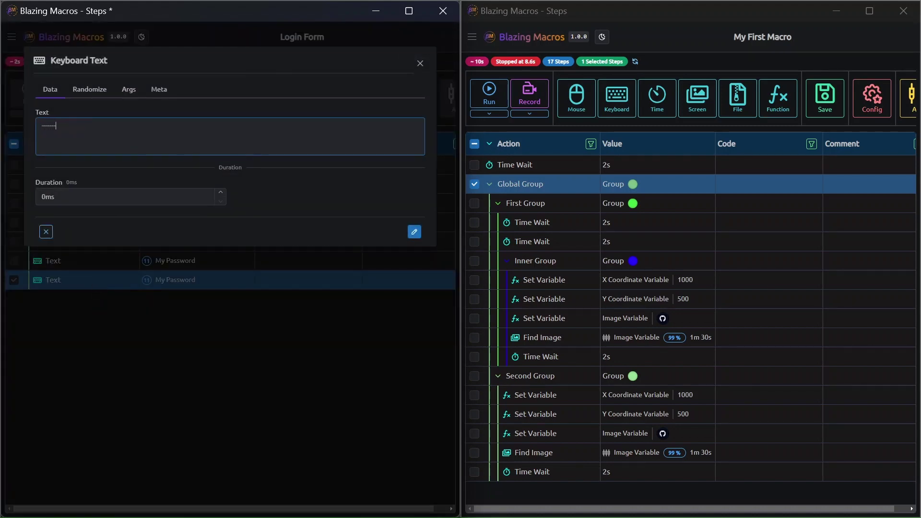
pyautogui.write('---------')
pyautogui.hotkey('ctrl', 's')
pyautogui.hotkey('ctrl', 's')
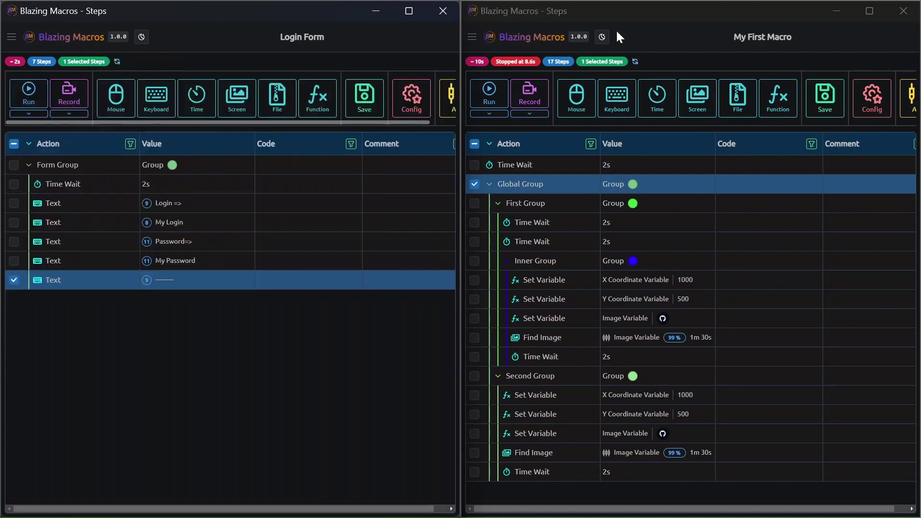
pyautogui.click(654, 39)
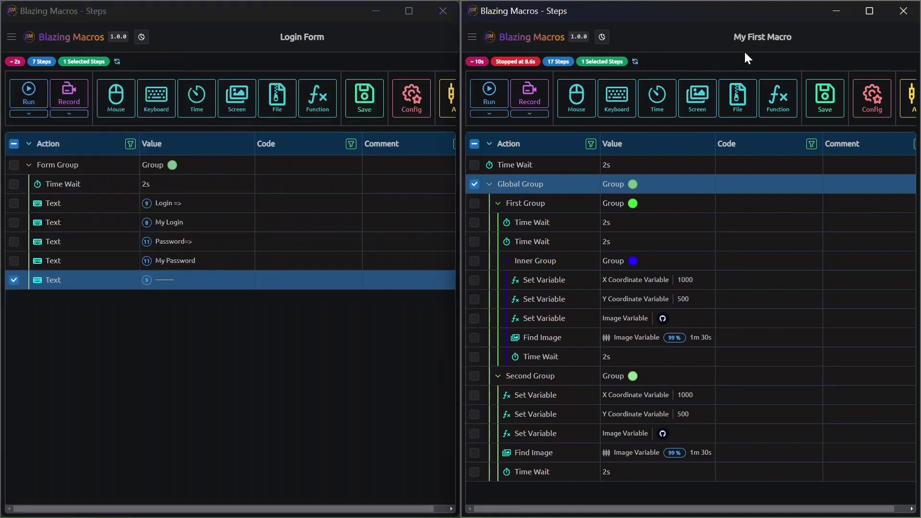
# - Reload My First Macro and select the first Time Wait inside First Group
pyautogui.press('F5')
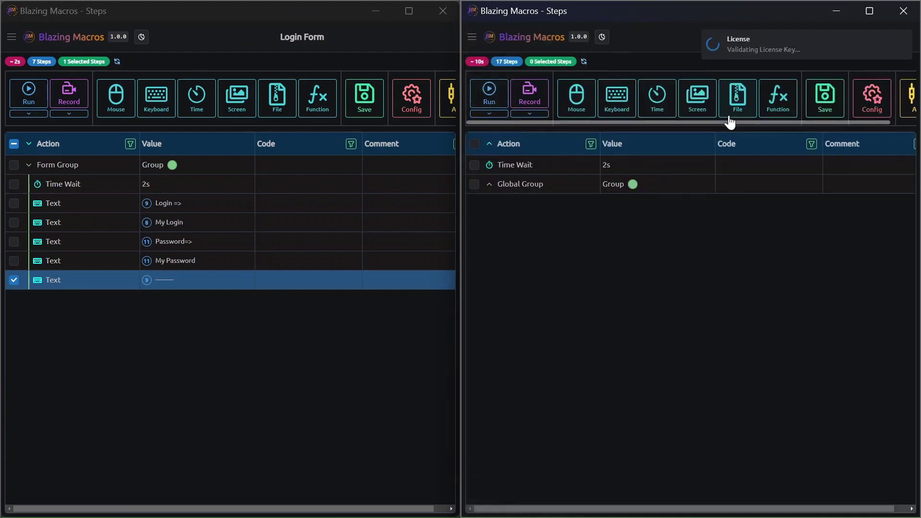
pyautogui.click(489, 185)
pyautogui.click(489, 185)
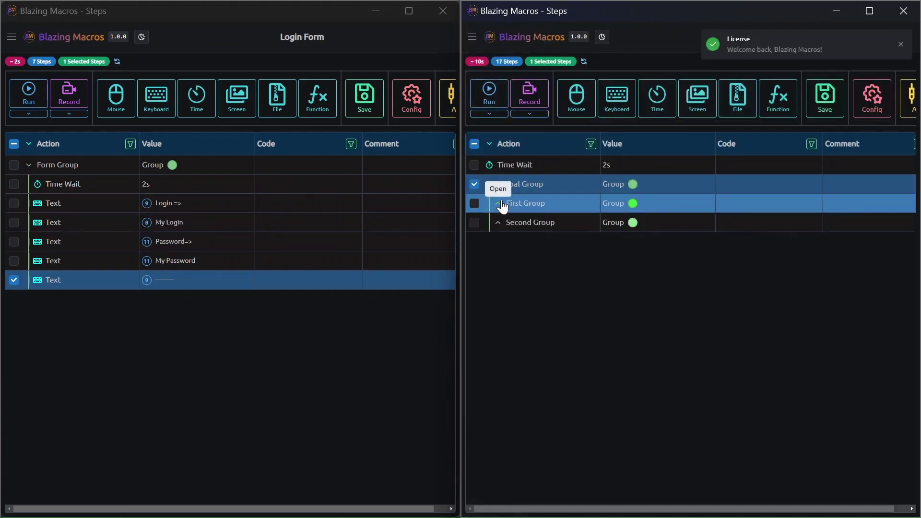
pyautogui.click(504, 205)
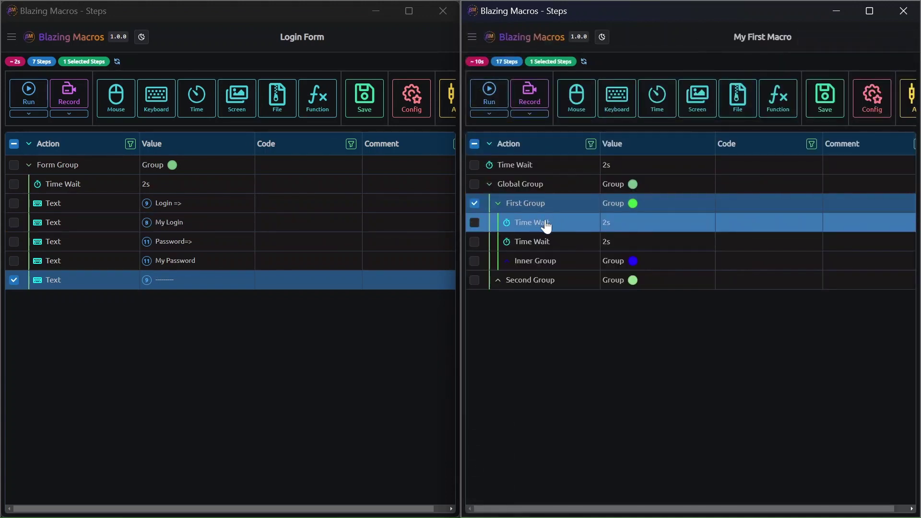
pyautogui.click(546, 226)
# - Insert a pure red Login Form embed after that Time Wait and expand its Form Group
pyautogui.click(782, 102)
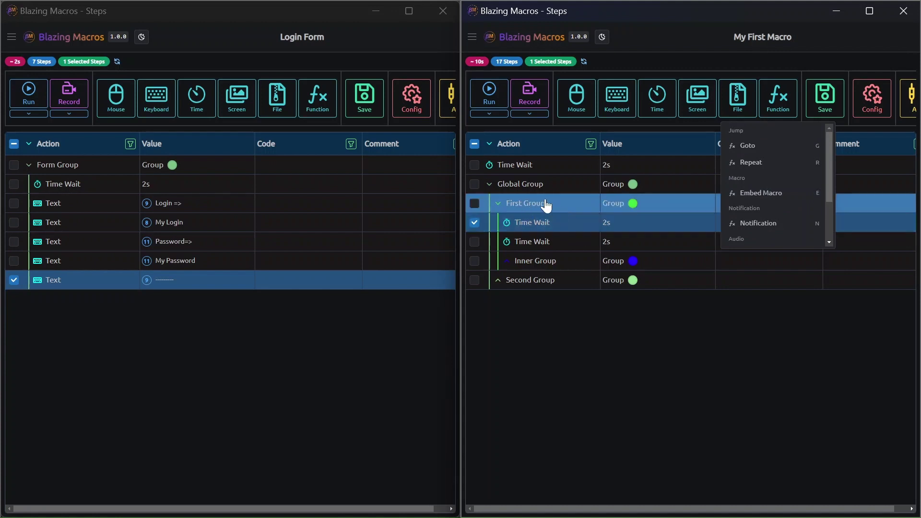
pyautogui.click(739, 197)
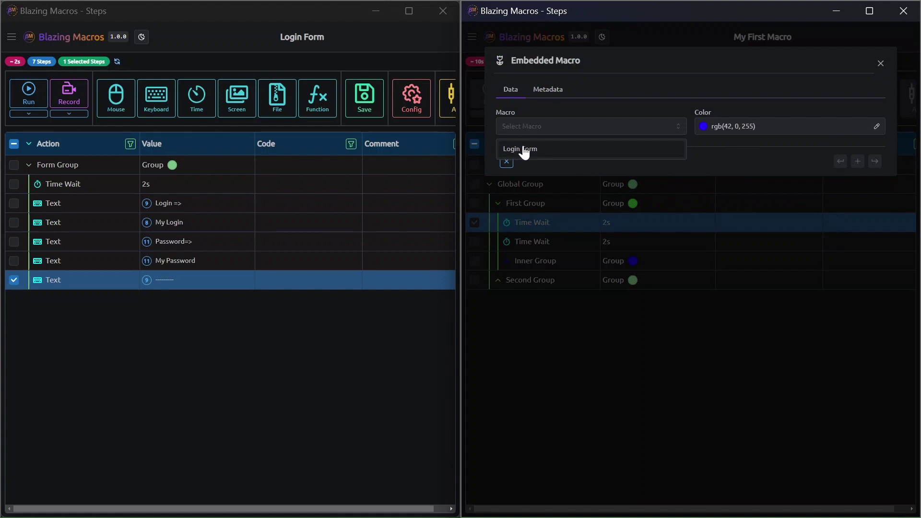
pyautogui.click(552, 150)
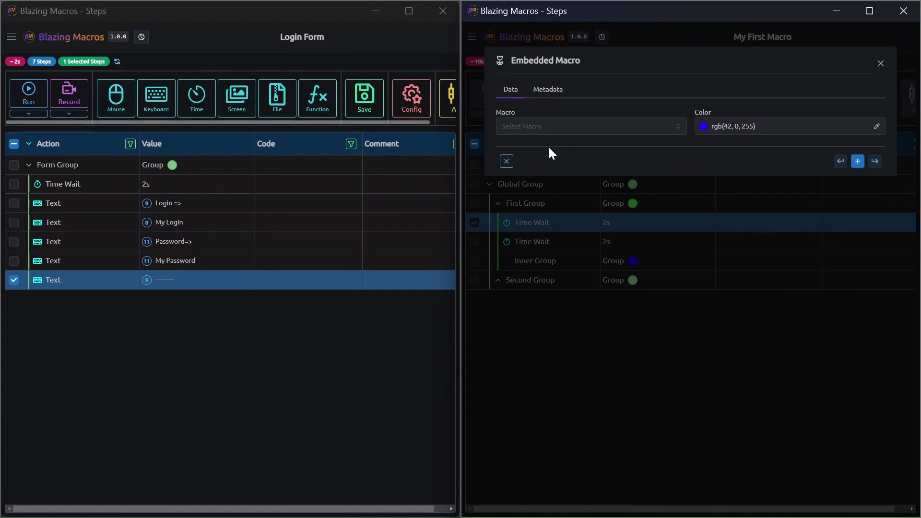
pyautogui.click(755, 127)
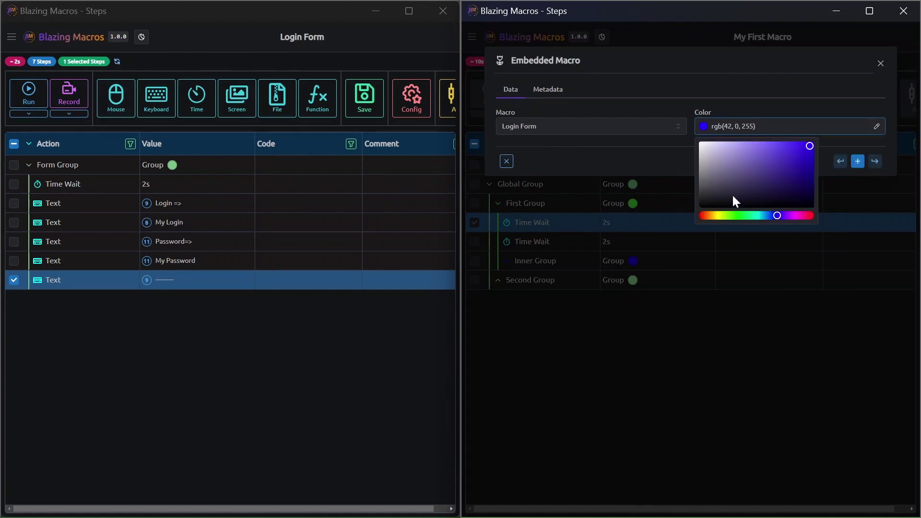
pyautogui.click(742, 215)
pyautogui.moveTo(736, 213); pyautogui.dragTo(699, 212)
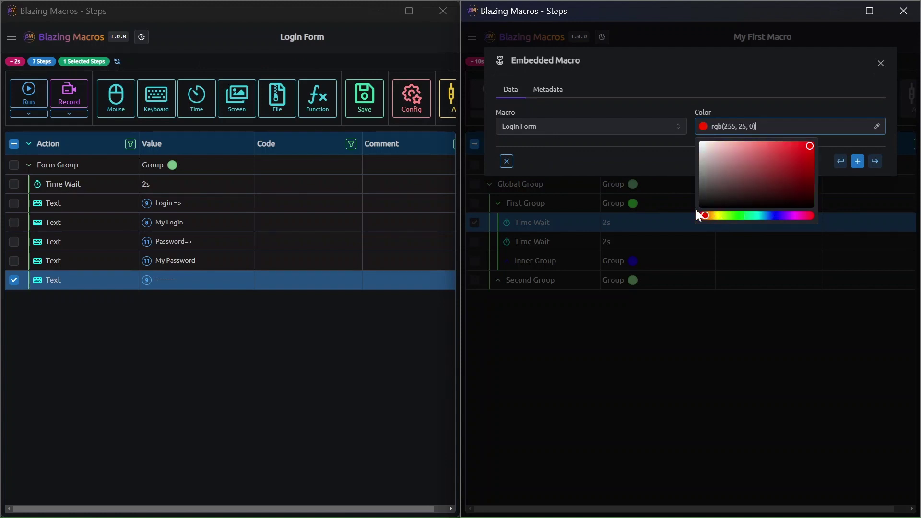
pyautogui.click(859, 165)
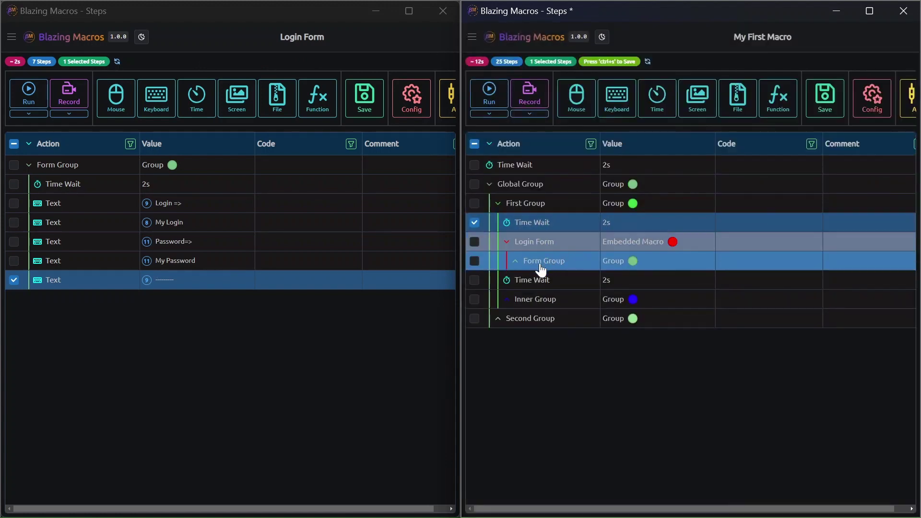
pyautogui.click(515, 262)
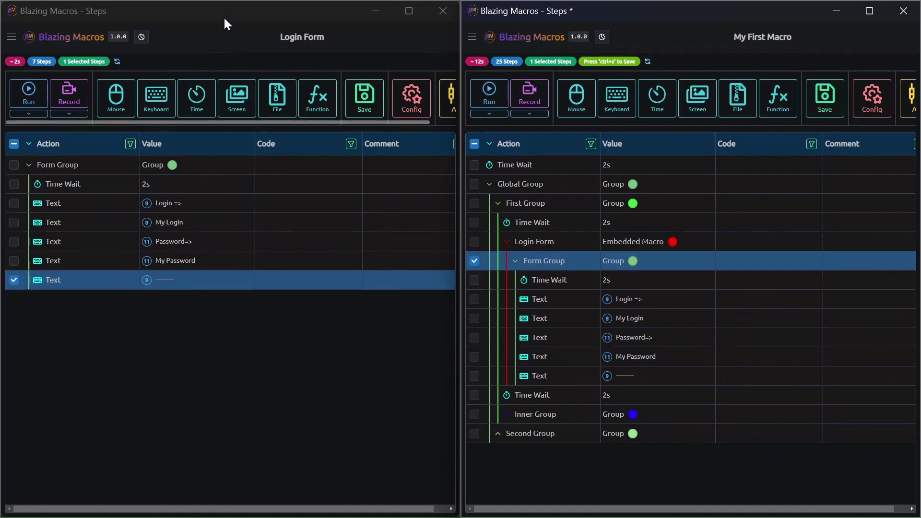
pyautogui.moveTo(310, 24); pyautogui.dragTo(915, 128)
# - Dock the Login Form window on the right and return to My First Macro
pyautogui.click(332, 71)
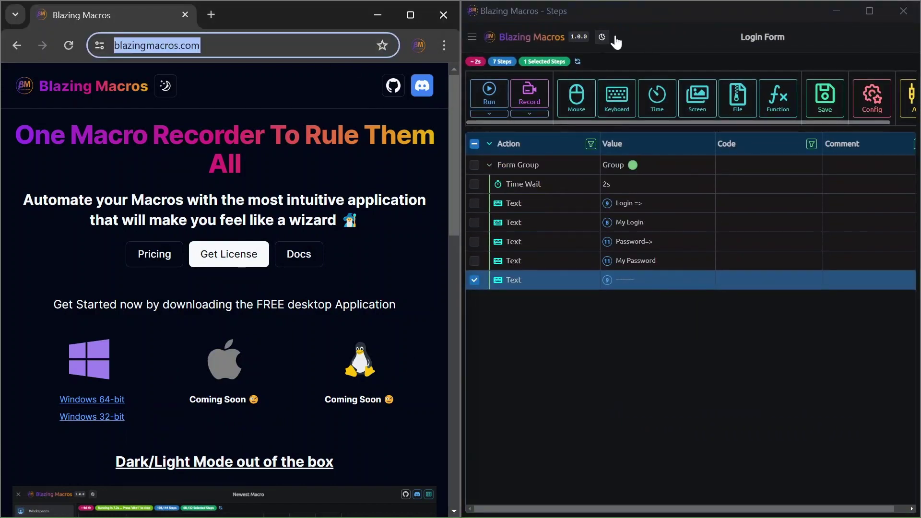
pyautogui.click(732, 31)
pyautogui.hotkey('alt', 'Tab')
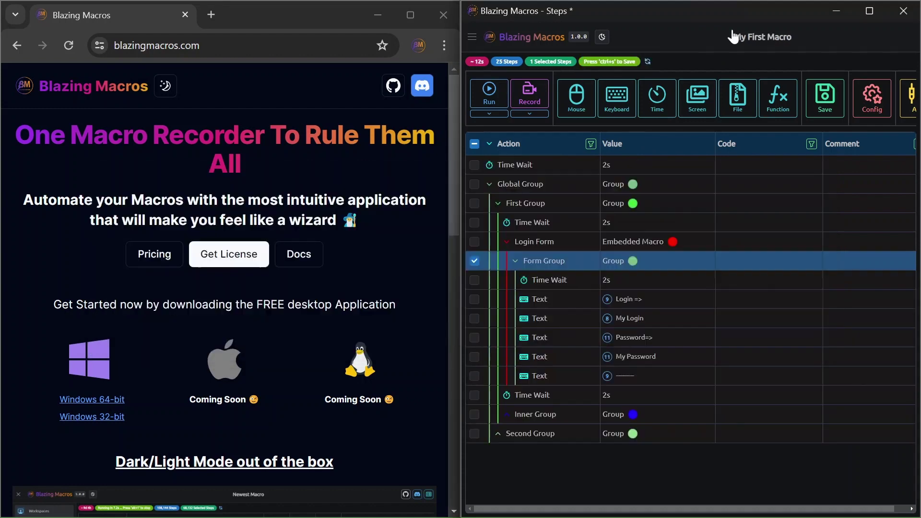
# - Run My First Macro into Chrome's selected address bar, then stop it with Alt+1
pyautogui.click(487, 93)
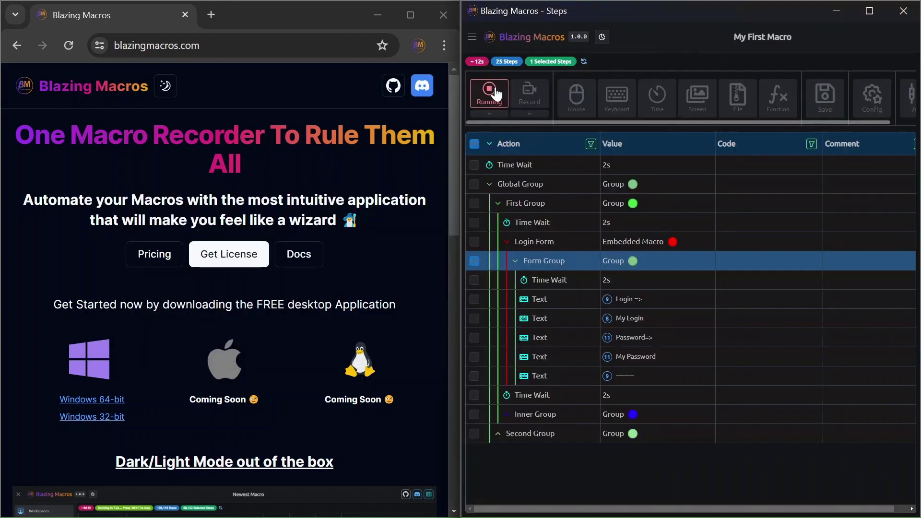
pyautogui.click(258, 45)
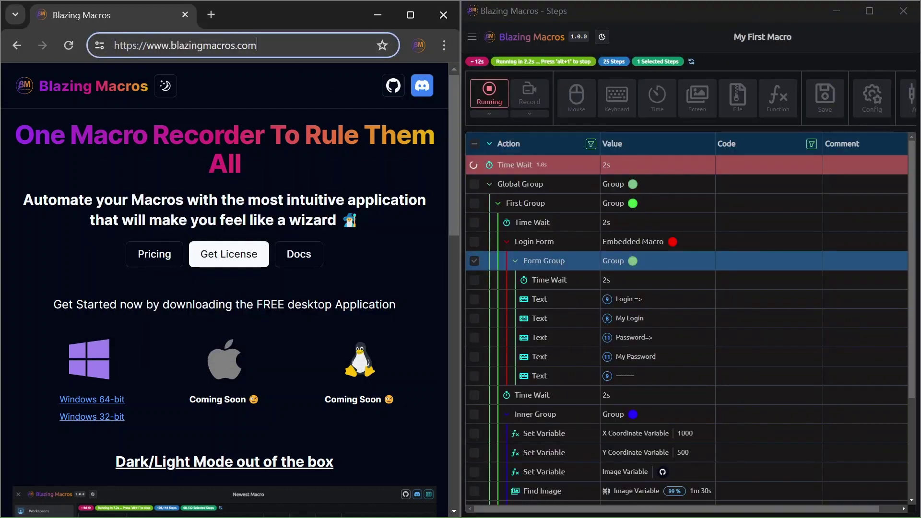
pyautogui.hotkey('ctrl', 'a')
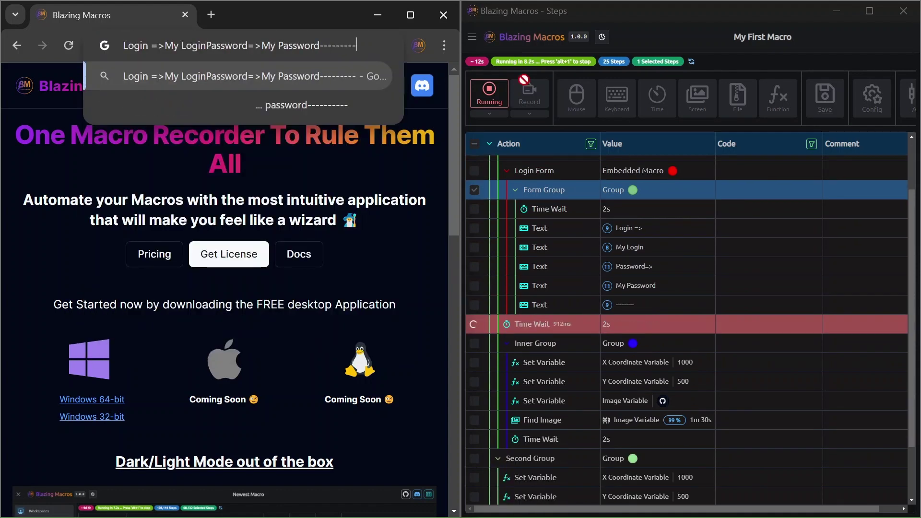
pyautogui.hotkey('alt', '1')
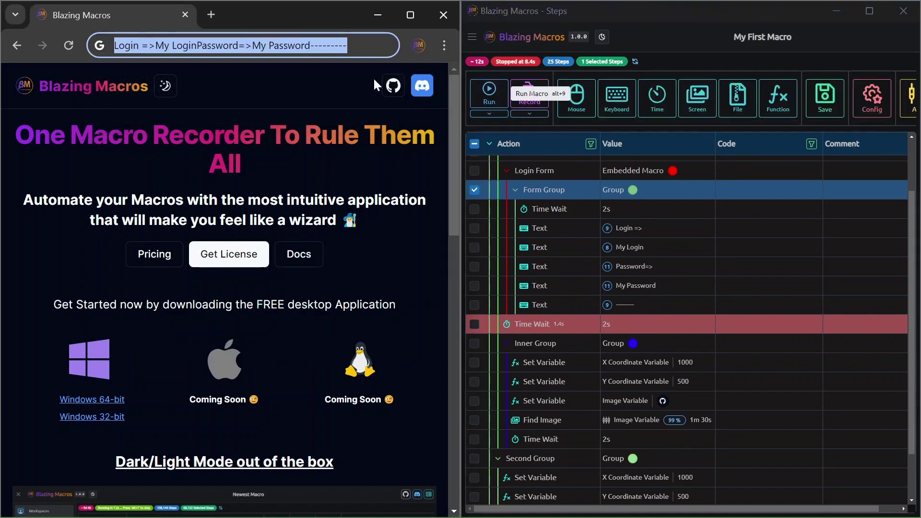
pyautogui.click(657, 49)
pyautogui.scroll(1, 536, 211)
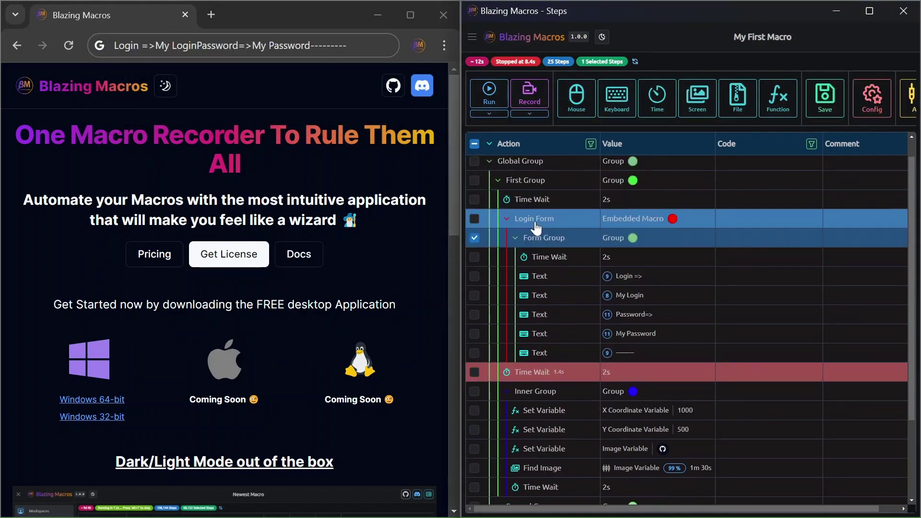
# - Delete the top Time Wait and the First Group Time Wait, then collapse the tree
pyautogui.click(474, 218)
pyautogui.click(506, 218)
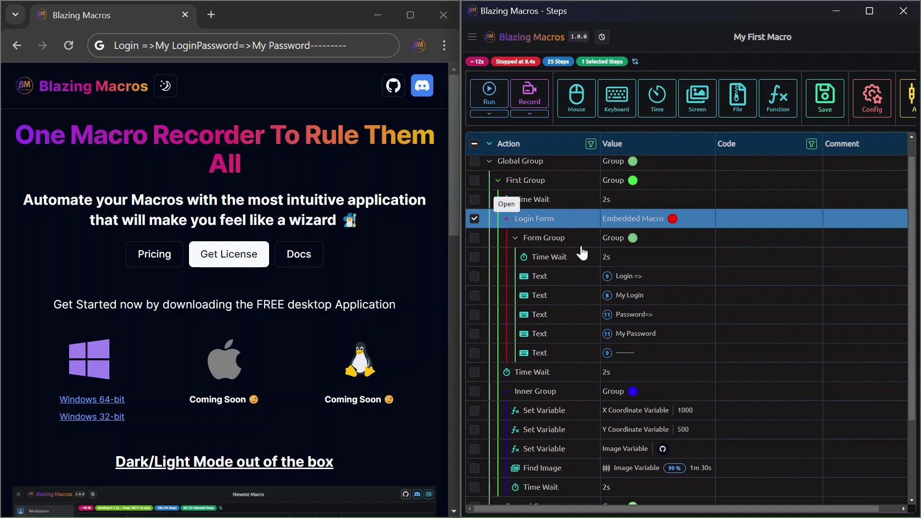
pyautogui.click(578, 166)
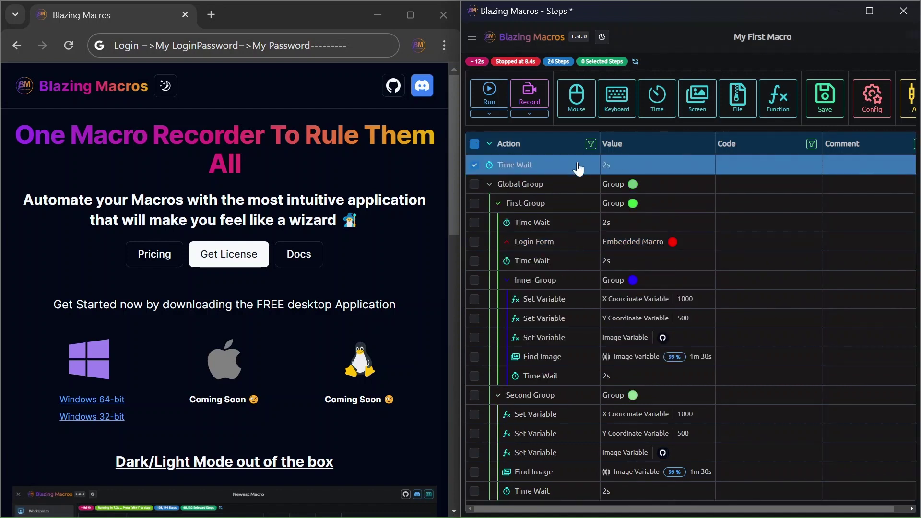
pyautogui.press('Delete')
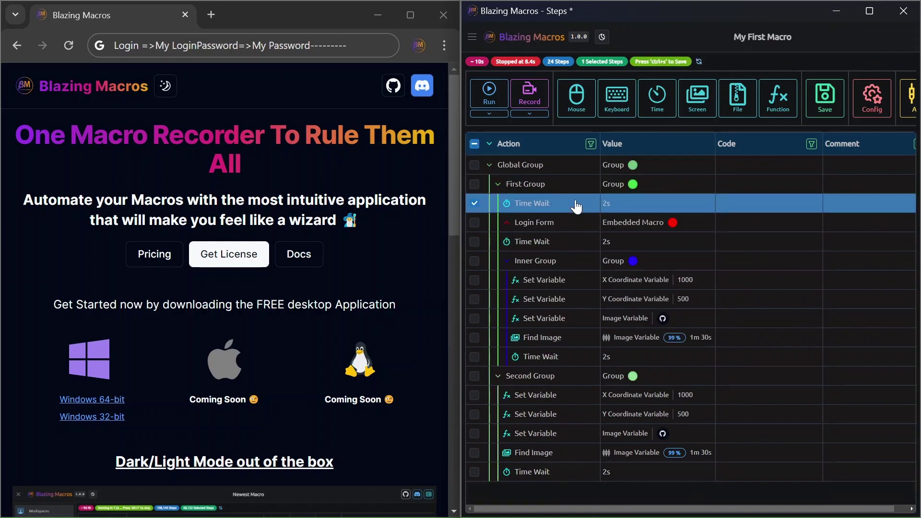
pyautogui.press('Delete')
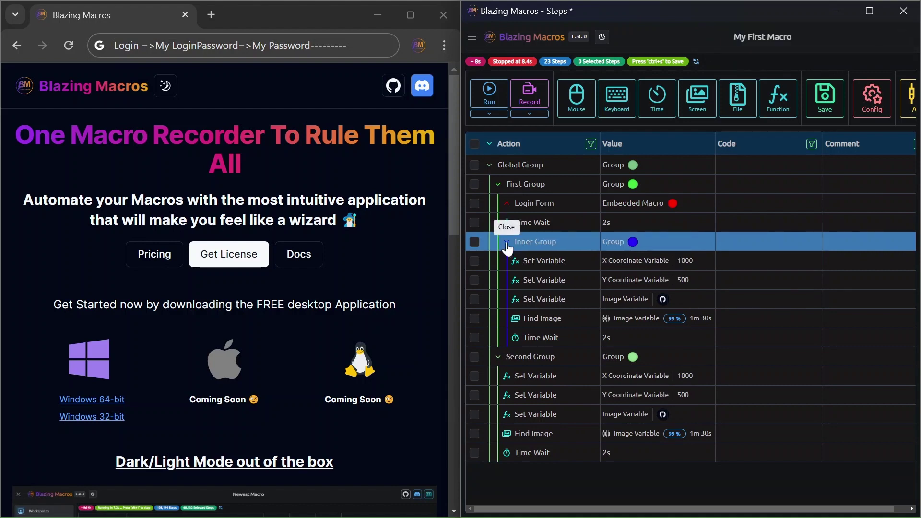
pyautogui.click(507, 244)
pyautogui.click(489, 144)
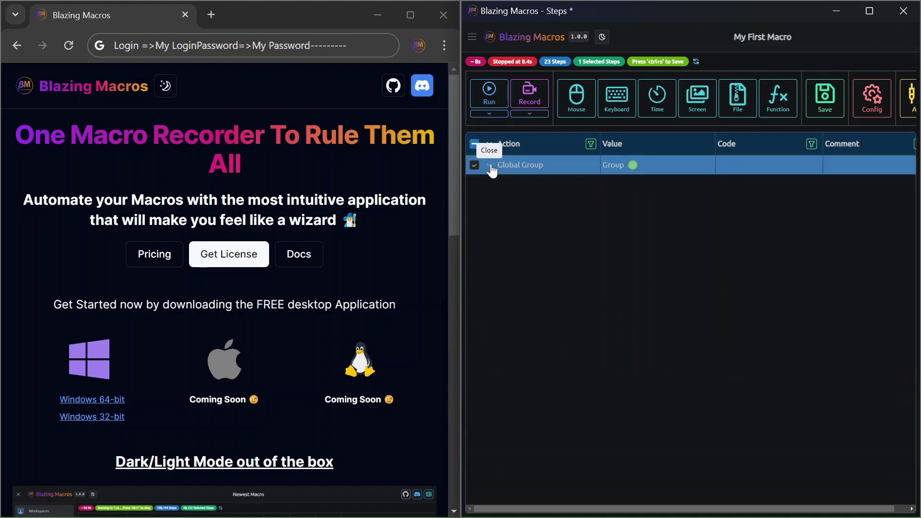
# - Copy the embedded Login Form step and paste a duplicate directly below it
pyautogui.click(490, 165)
pyautogui.click(499, 185)
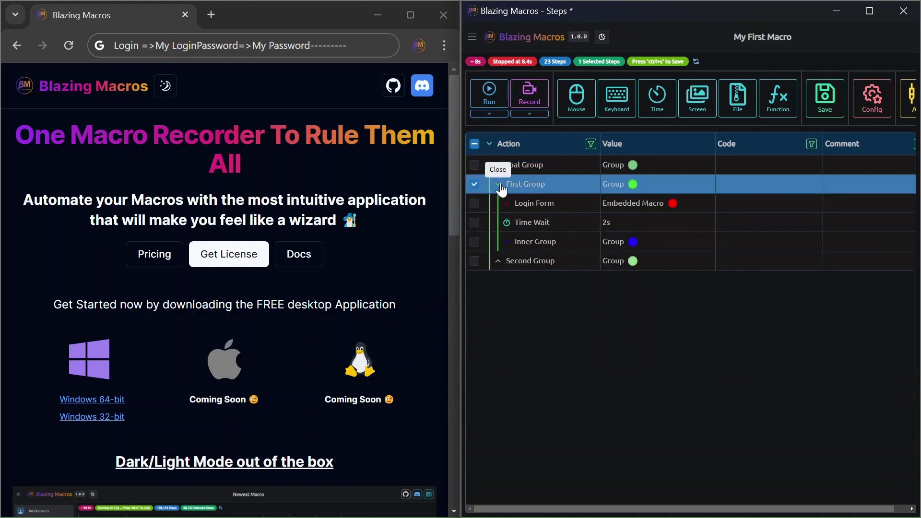
pyautogui.click(541, 205)
pyautogui.hotkey('ctrl', 'c')
pyautogui.hotkey('ctrl', 'v')
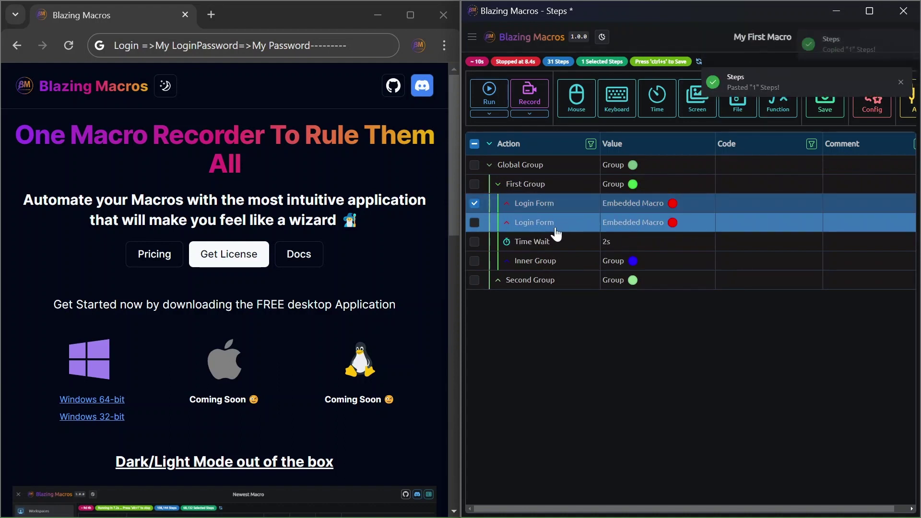
pyautogui.click(632, 223)
# - Recolour the pasted Login Form embed blue
pyautogui.doubleClick(632, 222)
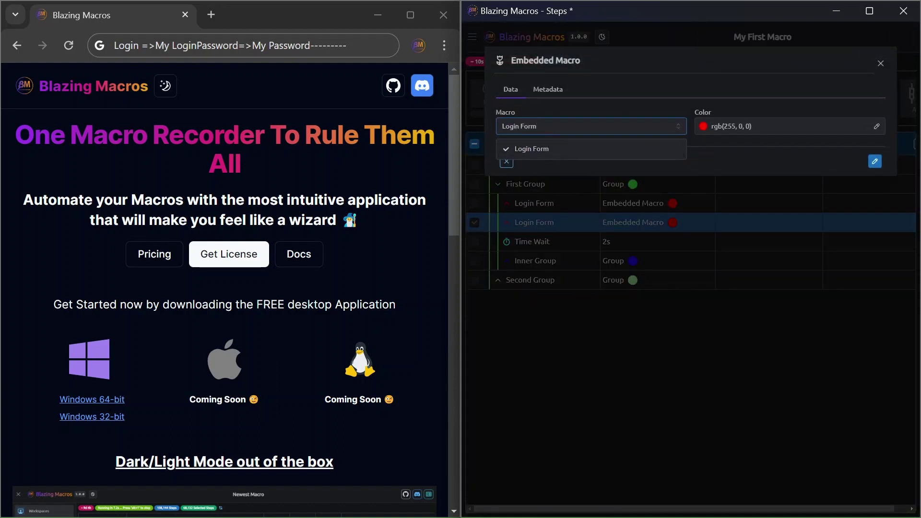
pyautogui.click(732, 126)
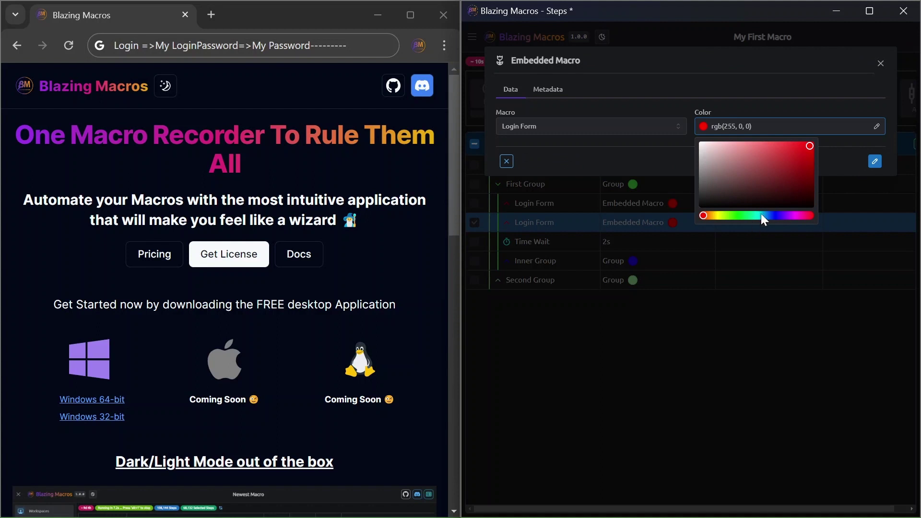
pyautogui.moveTo(764, 220); pyautogui.dragTo(777, 216)
pyautogui.click(875, 161)
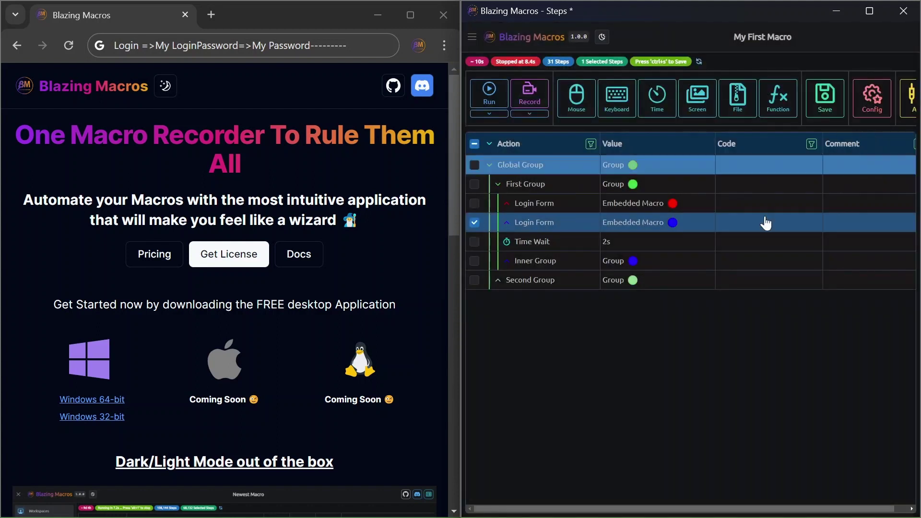
# - Delete Inner Group and Second Group, move Time Wait above both embeds, and save
pyautogui.click(554, 266)
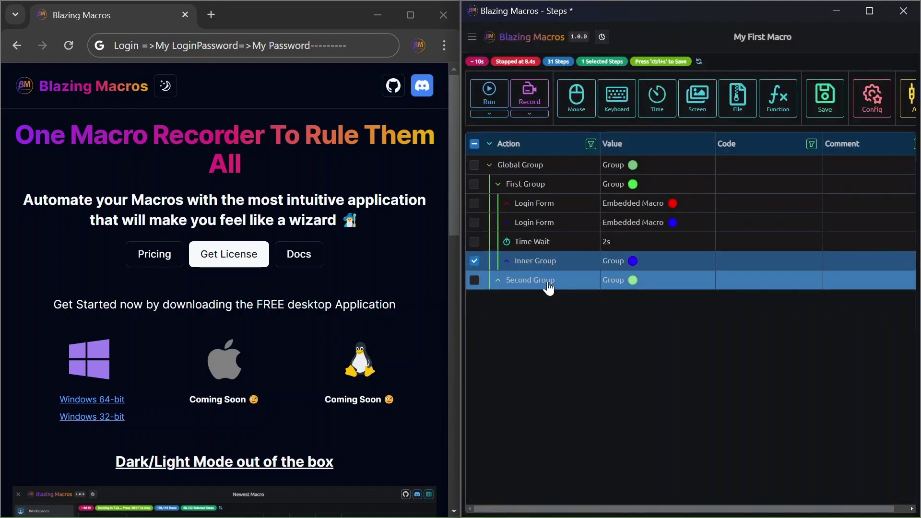
pyautogui.press('Delete')
pyautogui.click(551, 263)
pyautogui.press('Delete')
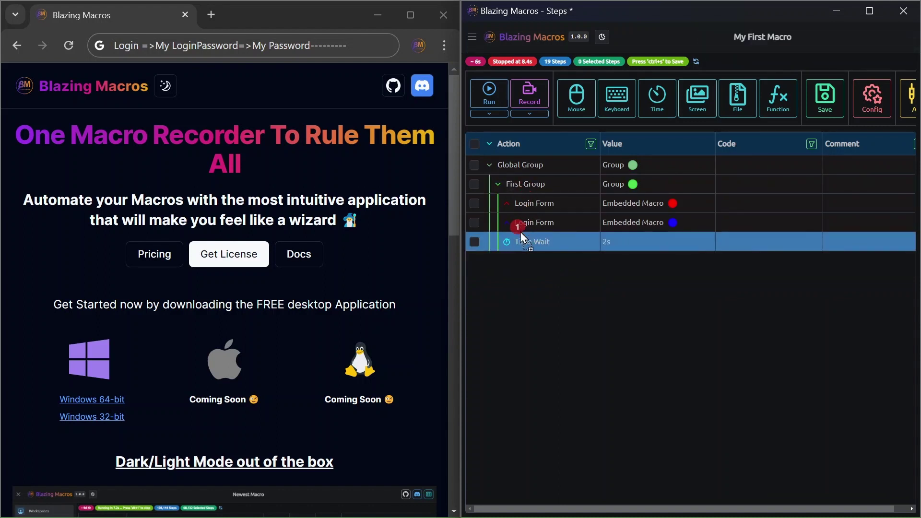
pyautogui.moveTo(529, 242); pyautogui.dragTo(546, 208)
pyautogui.hotkey('ctrl', 's')
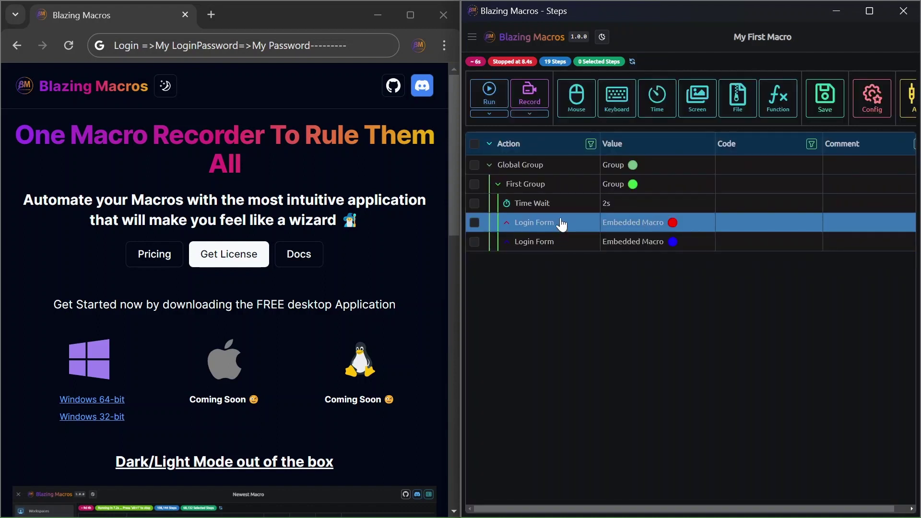
# - Clear Chrome's address bar and run My First Macro with the empty bar focused
pyautogui.click(251, 41)
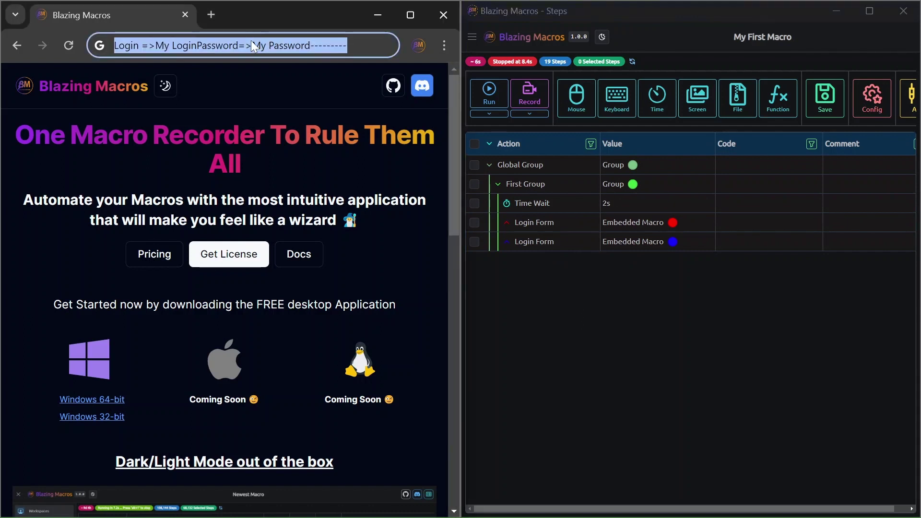
pyautogui.press('BackSpace')
pyautogui.click(485, 86)
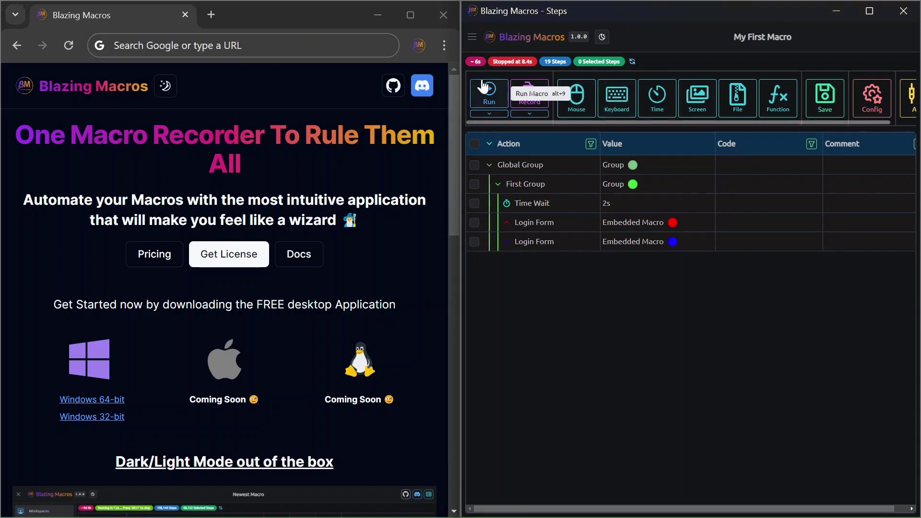
pyautogui.click(491, 99)
pyautogui.click(327, 53)
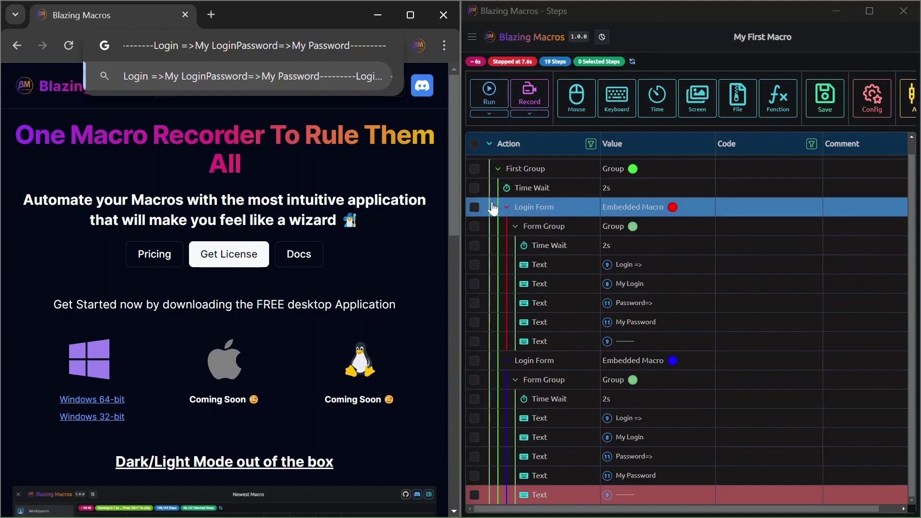
# - Collapse both Login Form embeds' expanded steps and deselect the second one
pyautogui.click(506, 207)
pyautogui.click(506, 242)
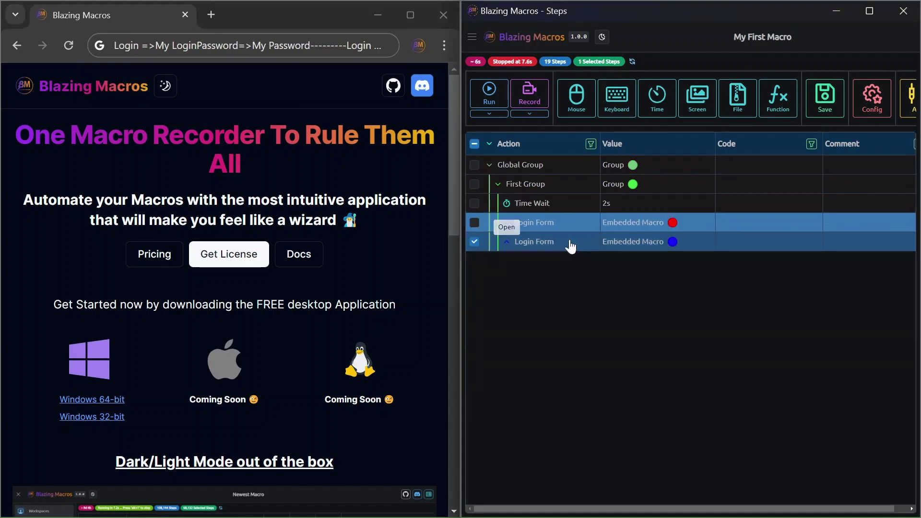
pyautogui.click(475, 242)
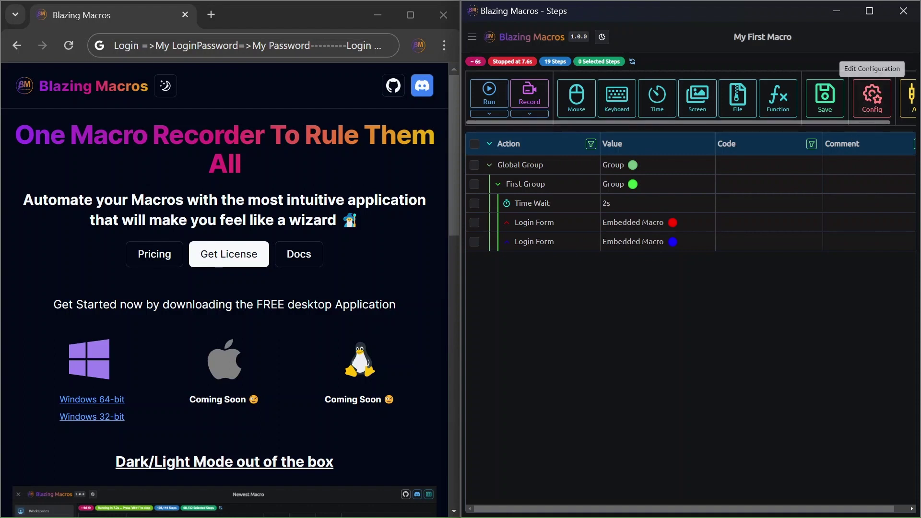
# - Copy a Login Form embed and paste a third copy into First Group
pyautogui.click(546, 229)
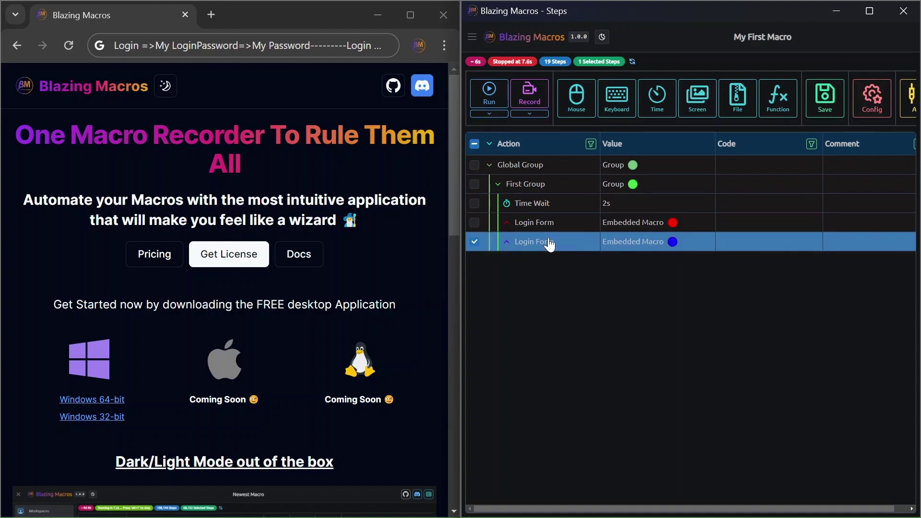
pyautogui.hotkey('ctrl', 'c')
pyautogui.hotkey('ctrl', 'v')
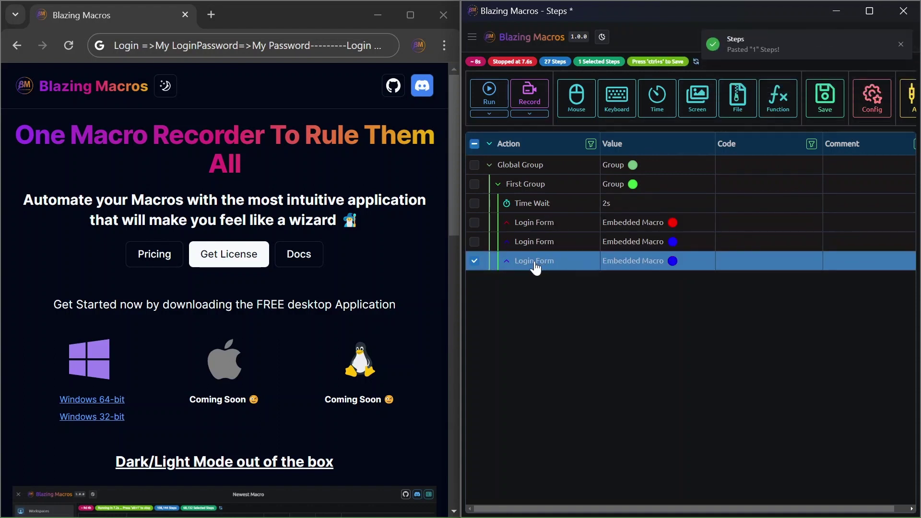
# - Recolour the third Login Form embed grey-purple, rgb(106, 102, 150)
pyautogui.rightClick(627, 267)
pyautogui.doubleClick(658, 263)
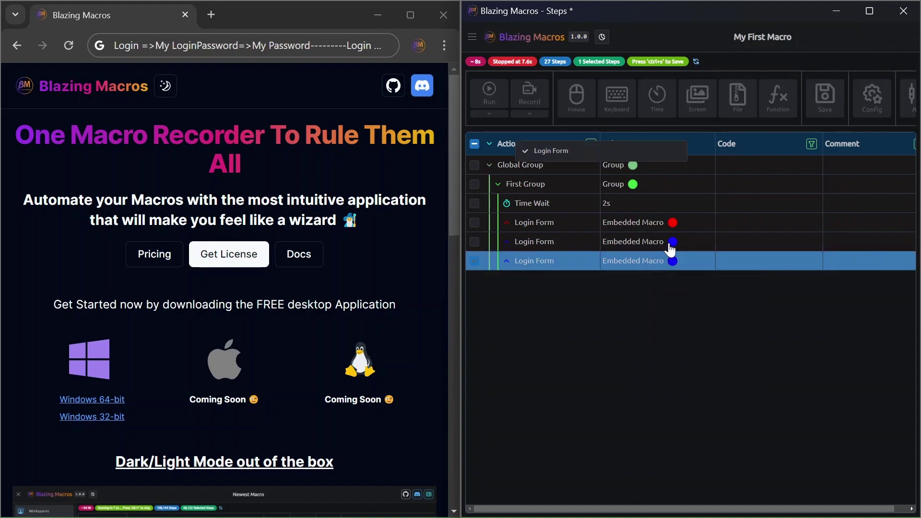
pyautogui.click(741, 127)
pyautogui.click(737, 170)
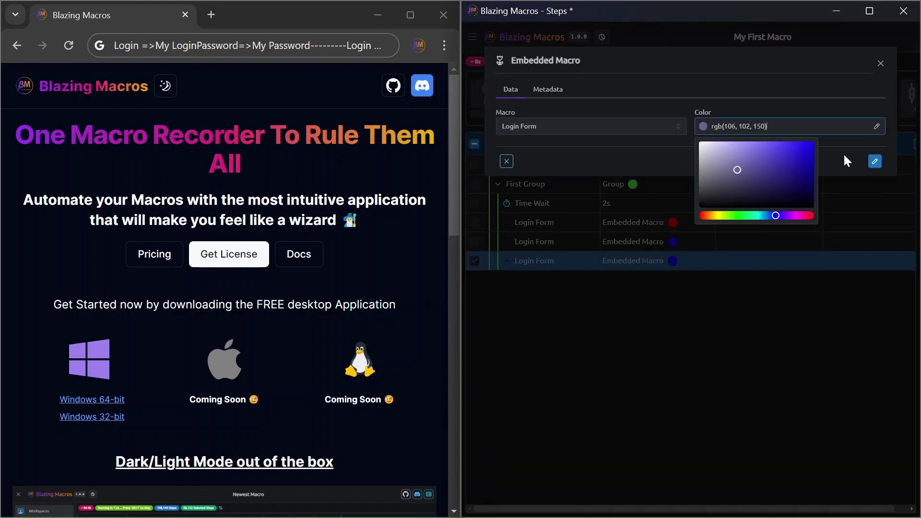
pyautogui.click(875, 161)
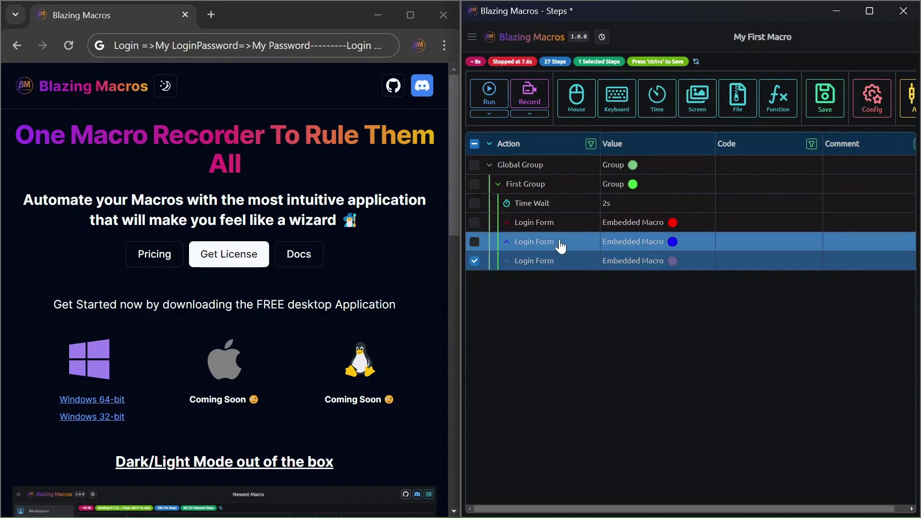
pyautogui.click(474, 261)
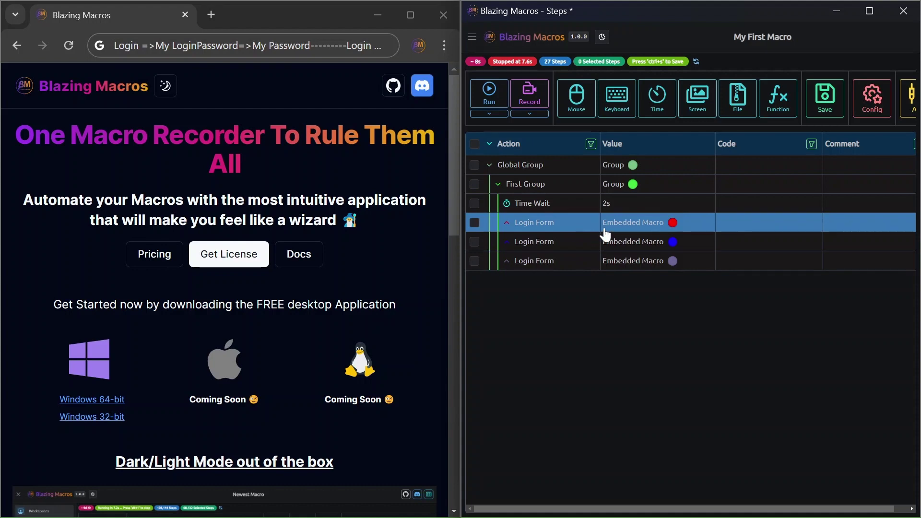
pyautogui.hotkey('alt', 'Tab')
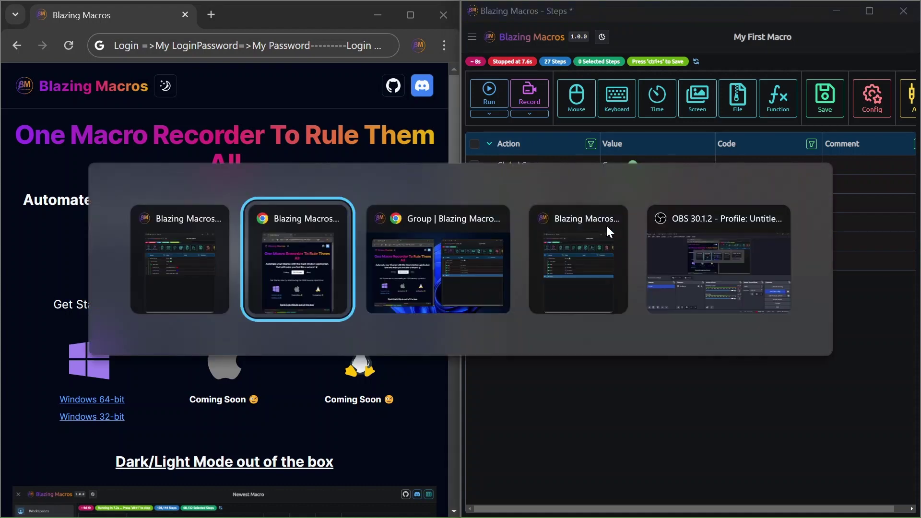
# - Add a Login parameter with its initial value to Login Form's macro arguments
pyautogui.click(605, 224)
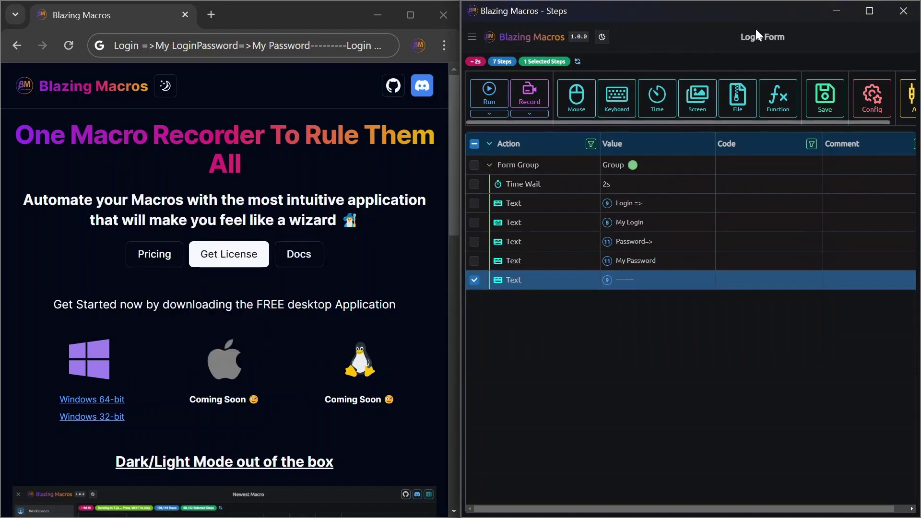
pyautogui.click(889, 98)
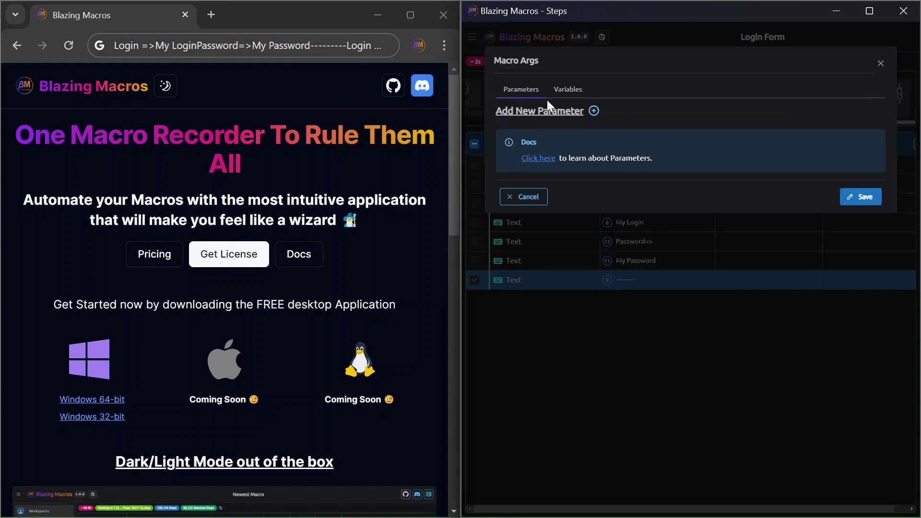
pyautogui.click(567, 90)
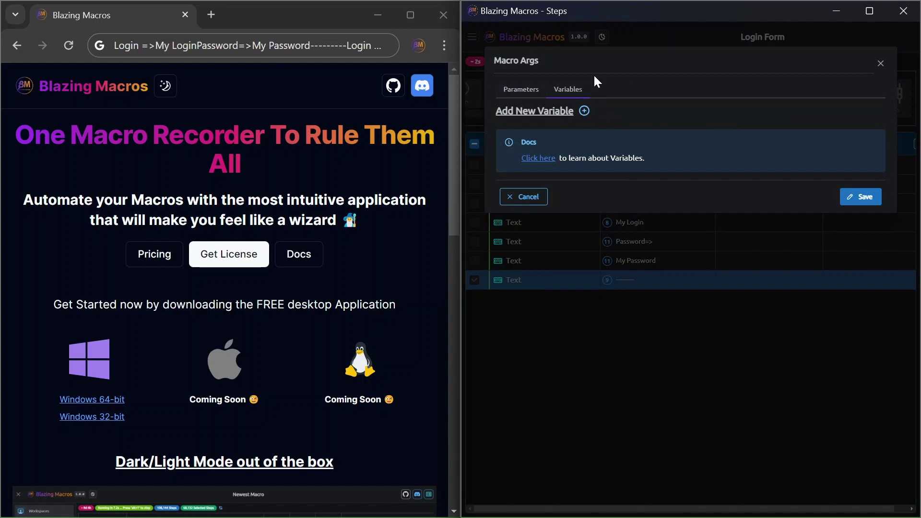
pyautogui.click(528, 92)
pyautogui.click(595, 112)
pyautogui.click(575, 141)
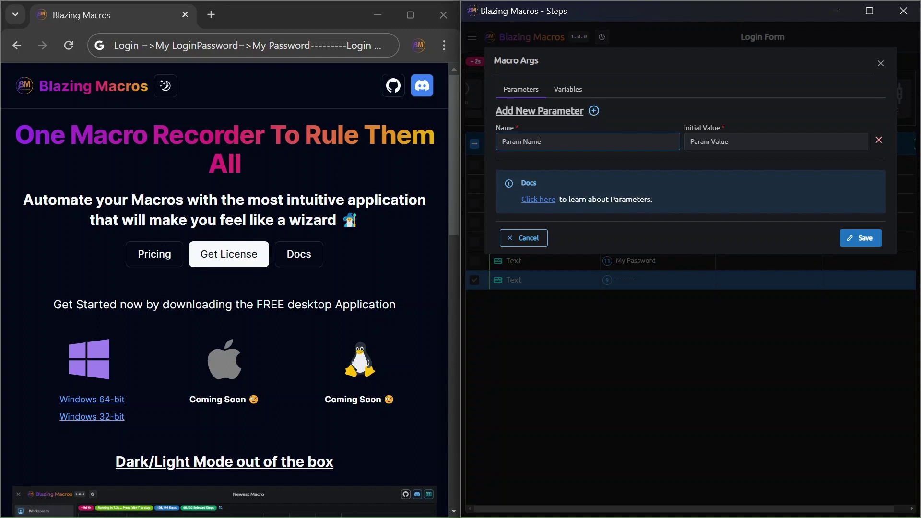
pyautogui.hotkey('ctrl', 'a')
pyautogui.write('Log')
pyautogui.press('Tab')
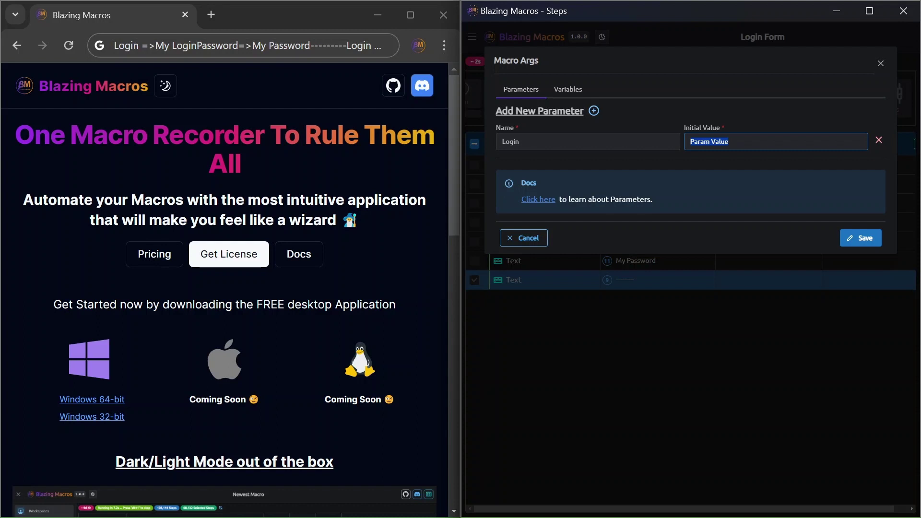
pyautogui.write('My Login')
# - Add a Password parameter with initial value 'My Password' and save the parameters
pyautogui.click(593, 111)
pyautogui.click(528, 183)
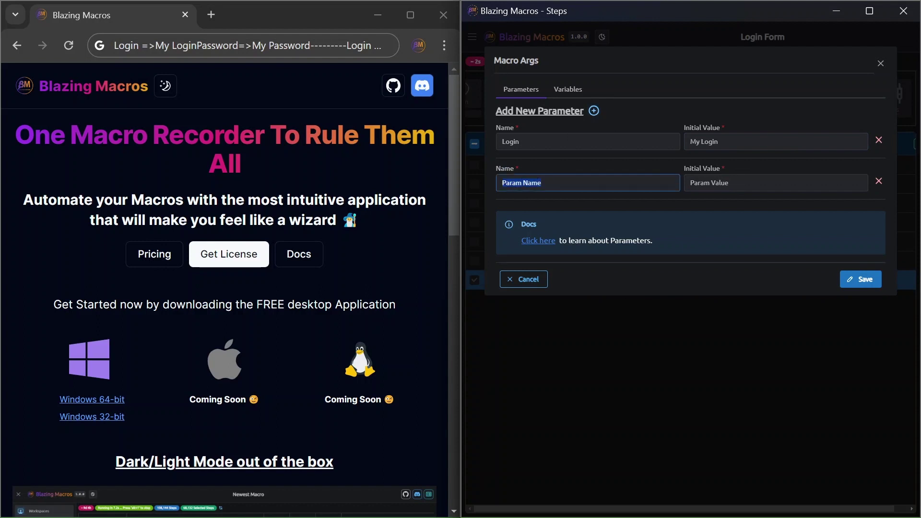
pyautogui.write('Paw')
pyautogui.press('Tab')
pyautogui.write('M')
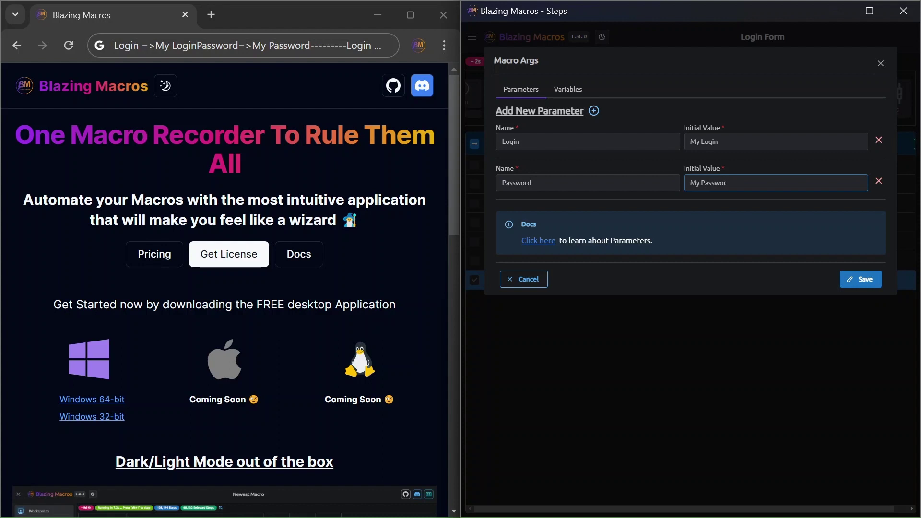
pyautogui.write('y Password')
pyautogui.click(870, 281)
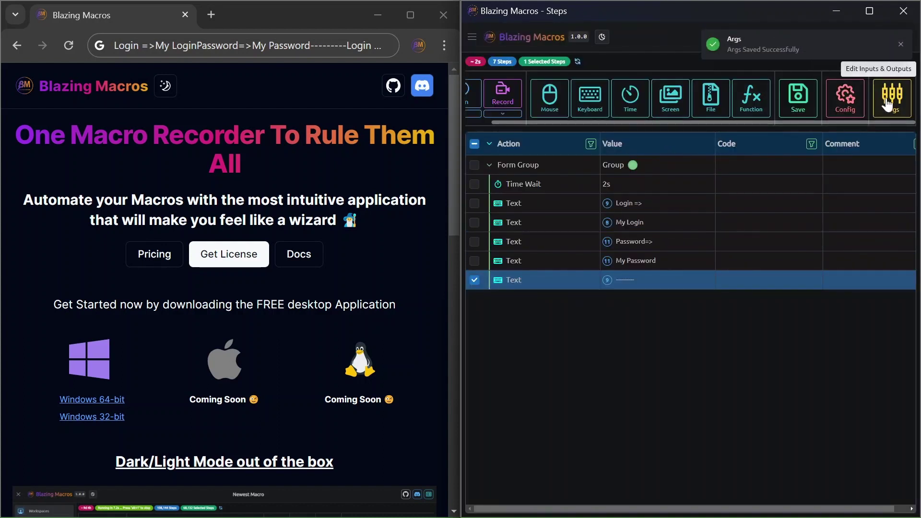
# - Make Login Form's login text step type the Login parameter
pyautogui.doubleClick(631, 220)
pyautogui.click(589, 90)
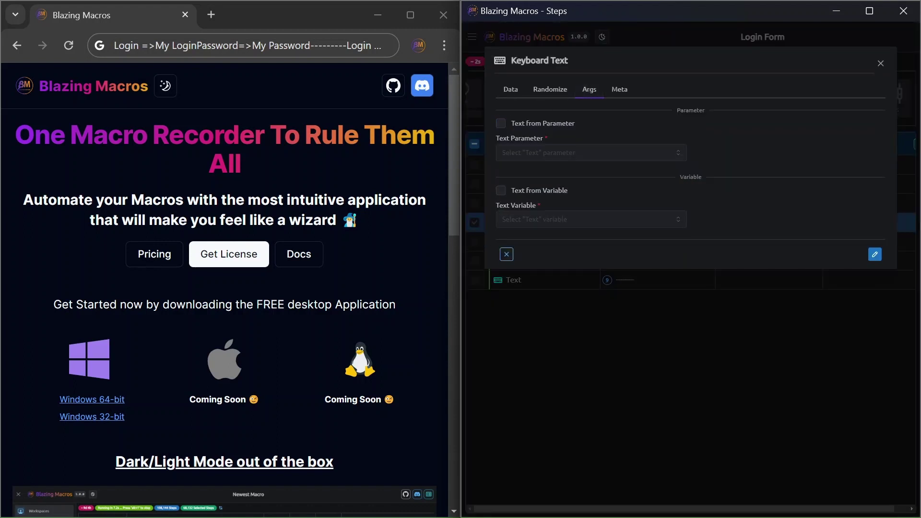
pyautogui.moveTo(516, 61); pyautogui.dragTo(572, 59)
pyautogui.click(574, 64)
pyautogui.moveTo(571, 191); pyautogui.dragTo(504, 194)
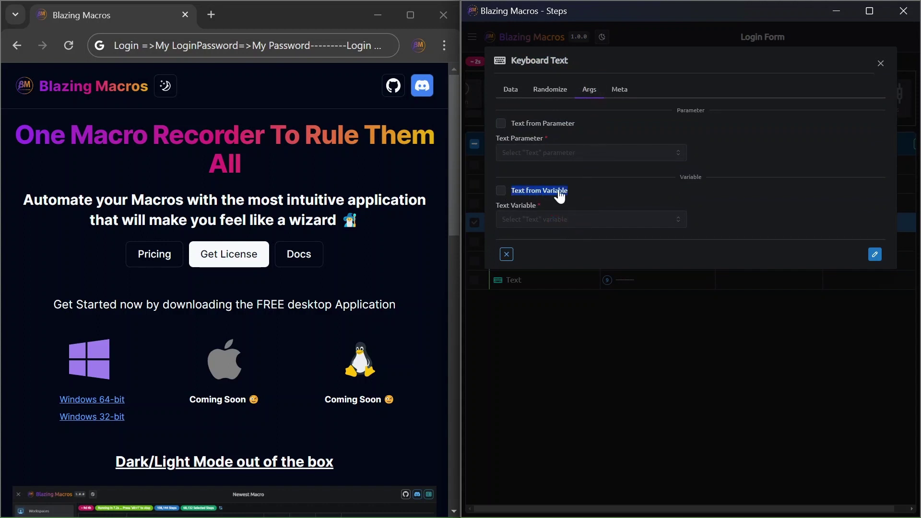
pyautogui.click(554, 124)
pyautogui.click(552, 153)
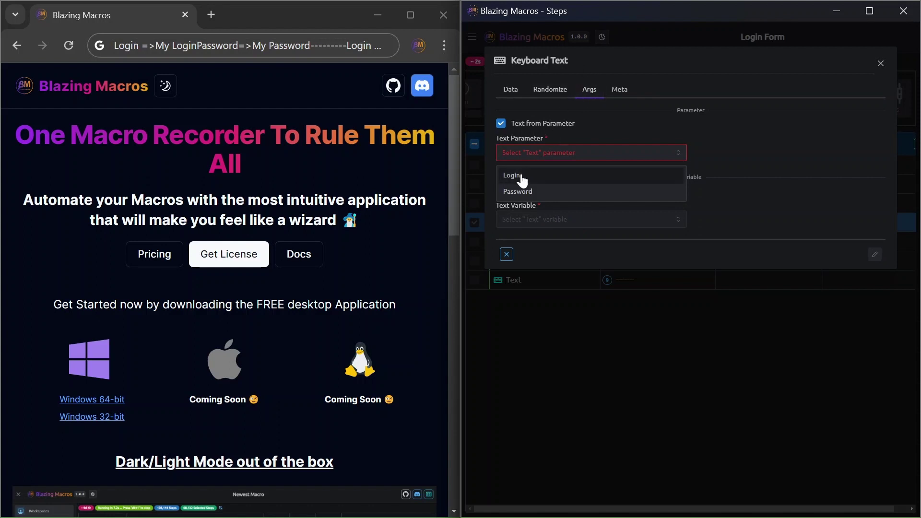
pyautogui.click(523, 177)
pyautogui.click(875, 256)
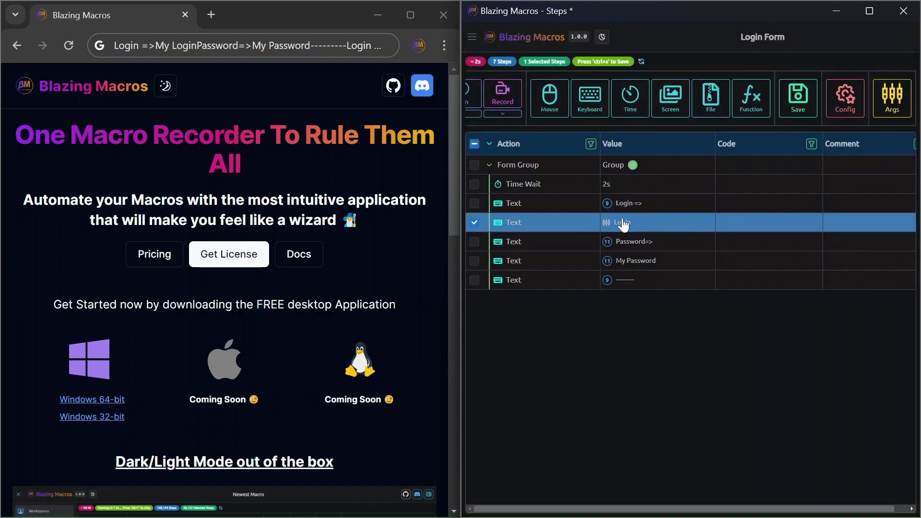
# - Make the My Password text step type the Password parameter and save Login Form
pyautogui.click(654, 268)
pyautogui.doubleClick(655, 272)
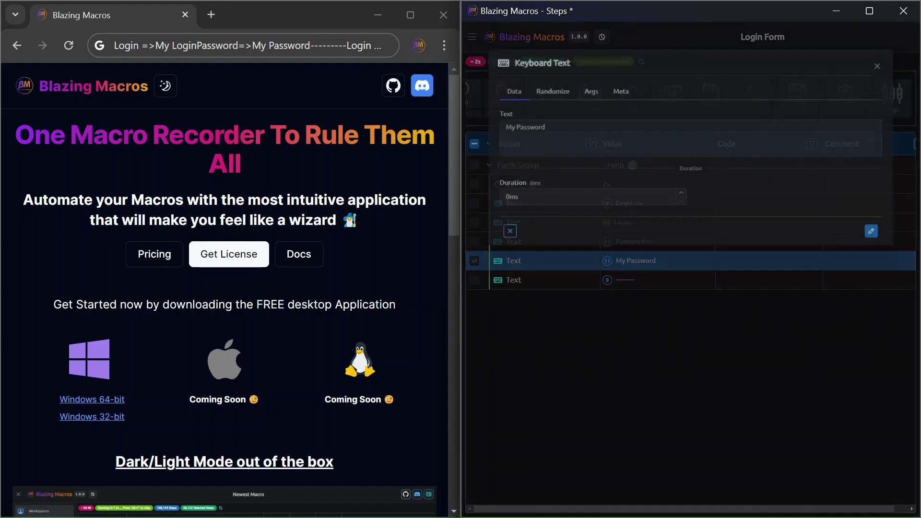
pyautogui.click(586, 90)
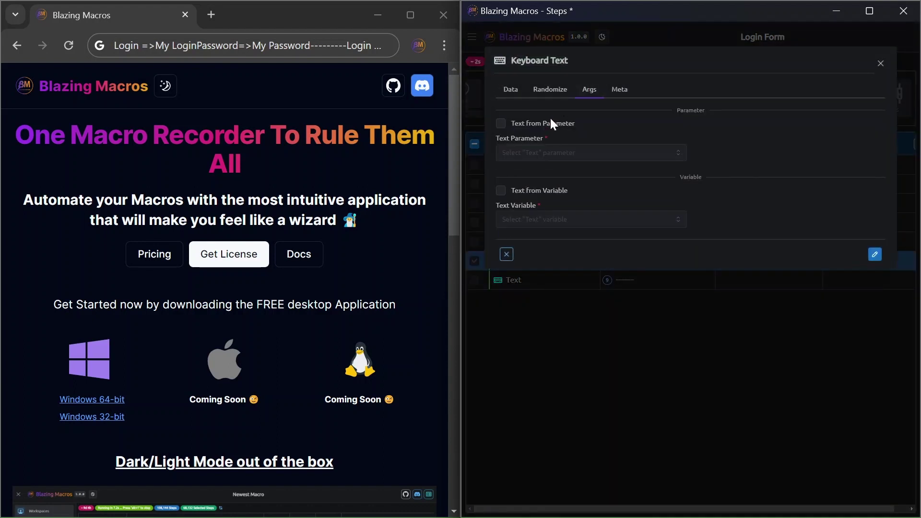
pyautogui.click(552, 129)
pyautogui.click(590, 152)
pyautogui.click(540, 191)
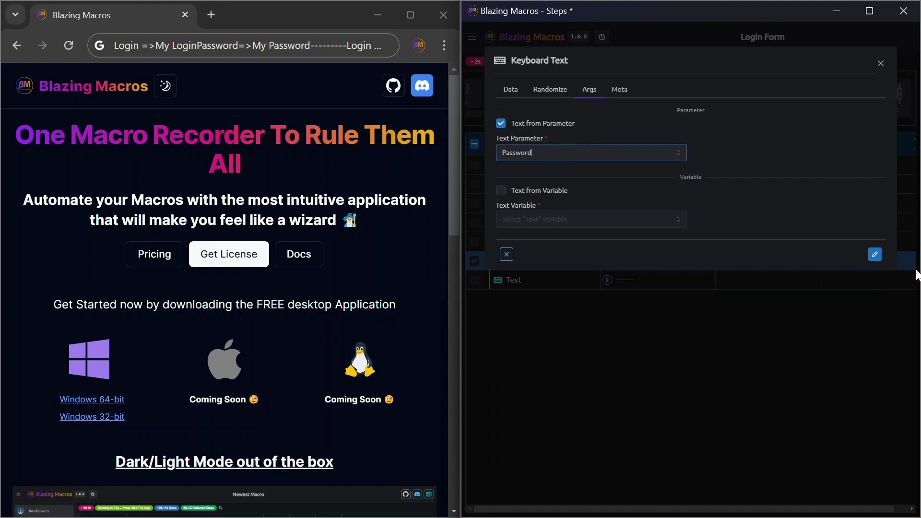
pyautogui.click(876, 255)
pyautogui.hotkey('ctrl', 's')
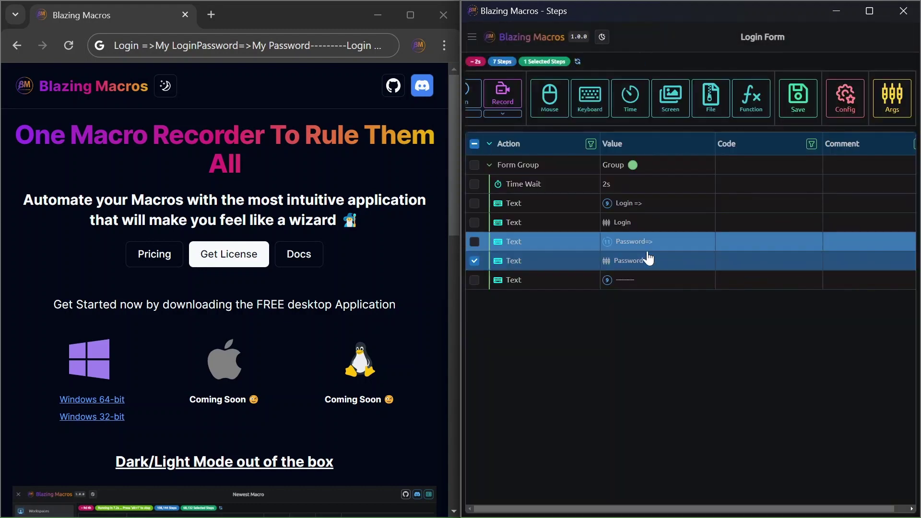
pyautogui.hotkey('alt', 'Tab')
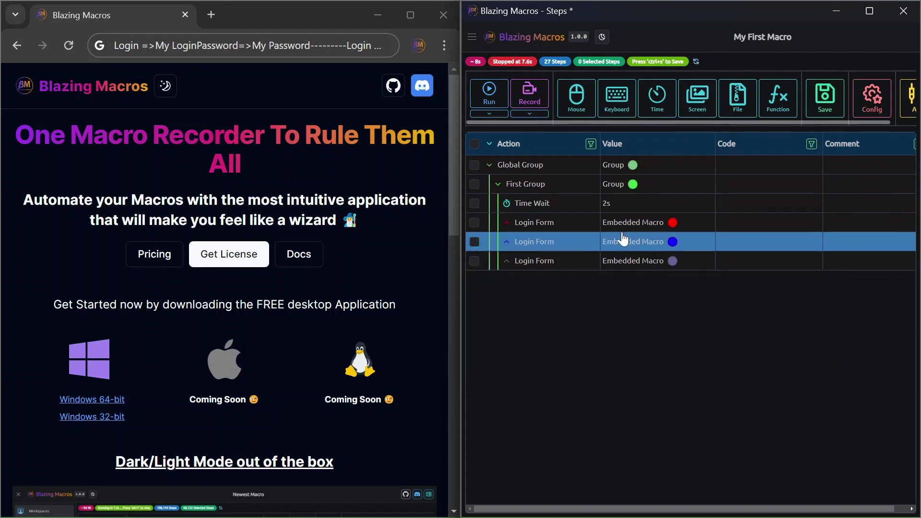
# - Run My First Macro, dismiss the step 8 'Login' parameter failure, and reload
pyautogui.click(573, 210)
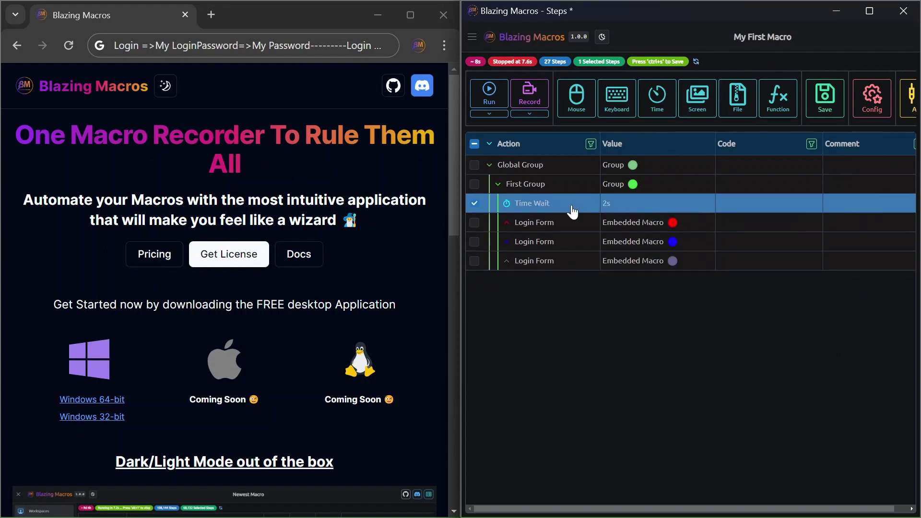
pyautogui.click(490, 90)
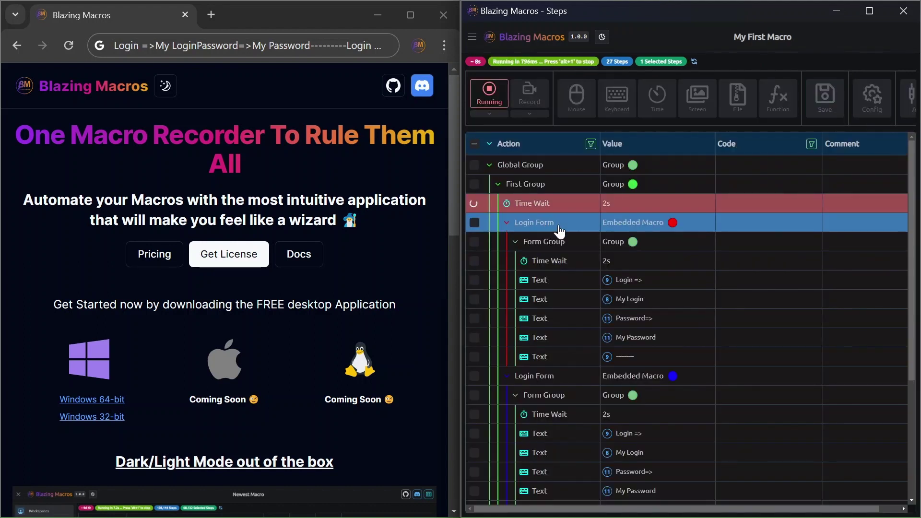
pyautogui.click(552, 205)
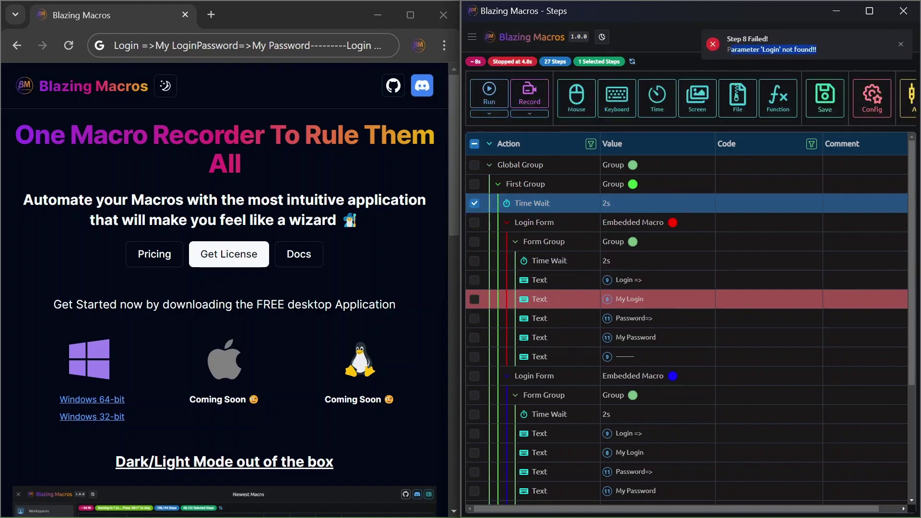
pyautogui.click(901, 45)
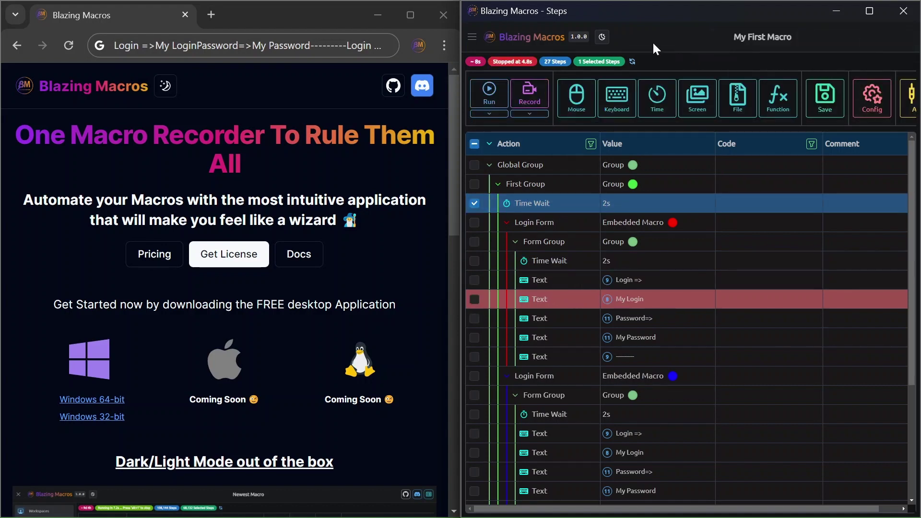
pyautogui.press('F5')
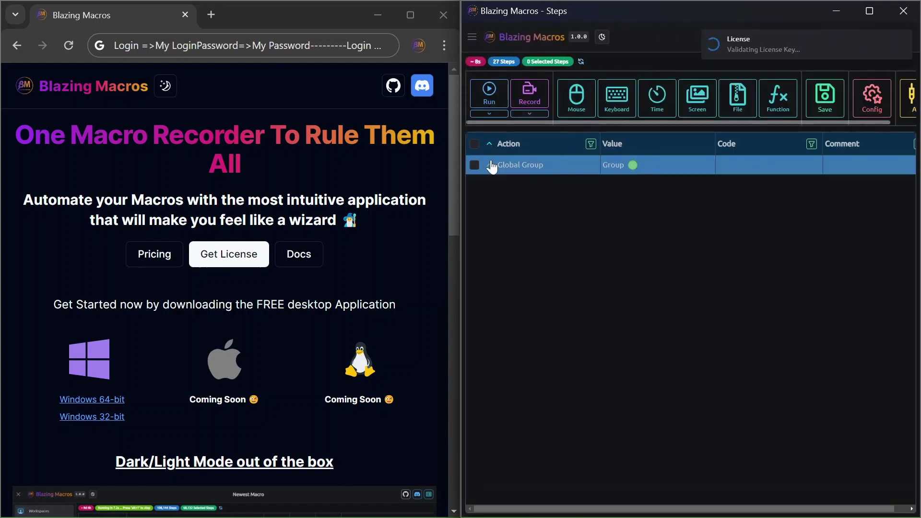
# - Expand Global Group, First Group and the first Login Form embed to inspect its steps
pyautogui.click(489, 164)
pyautogui.click(496, 186)
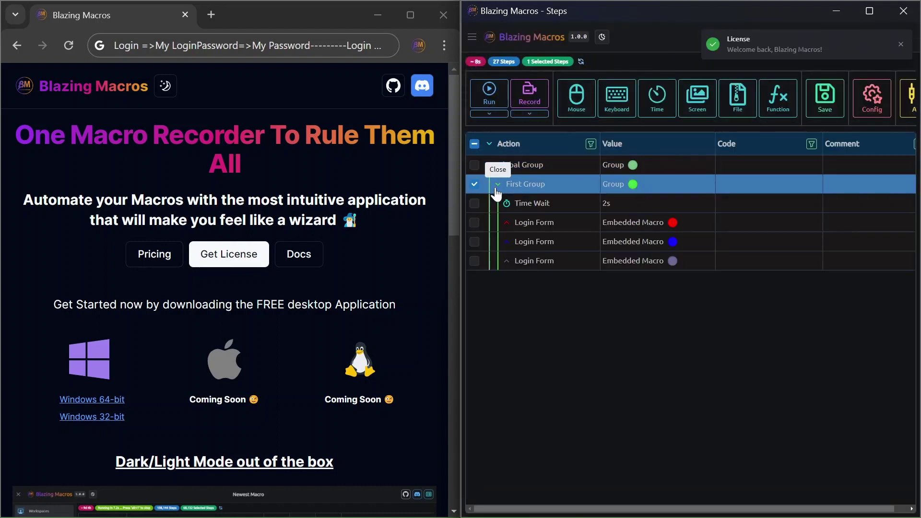
pyautogui.click(506, 222)
pyautogui.click(515, 242)
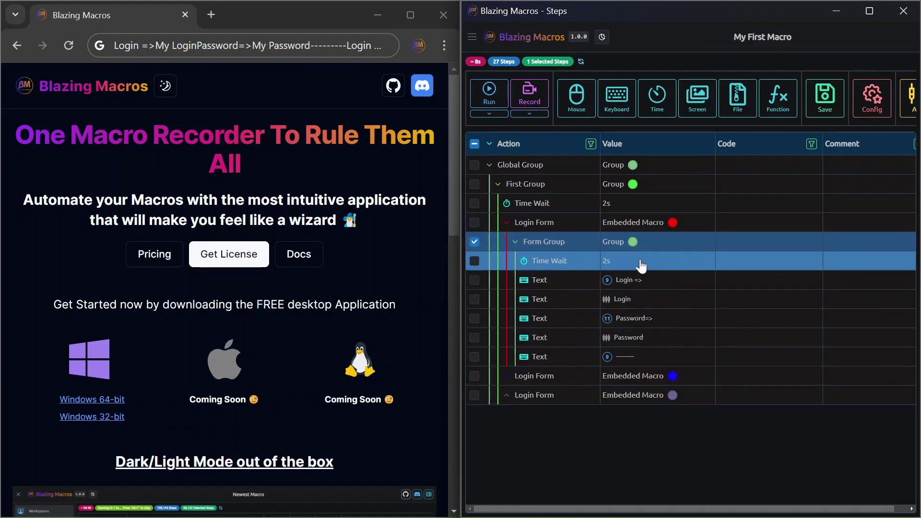
pyautogui.click(515, 241)
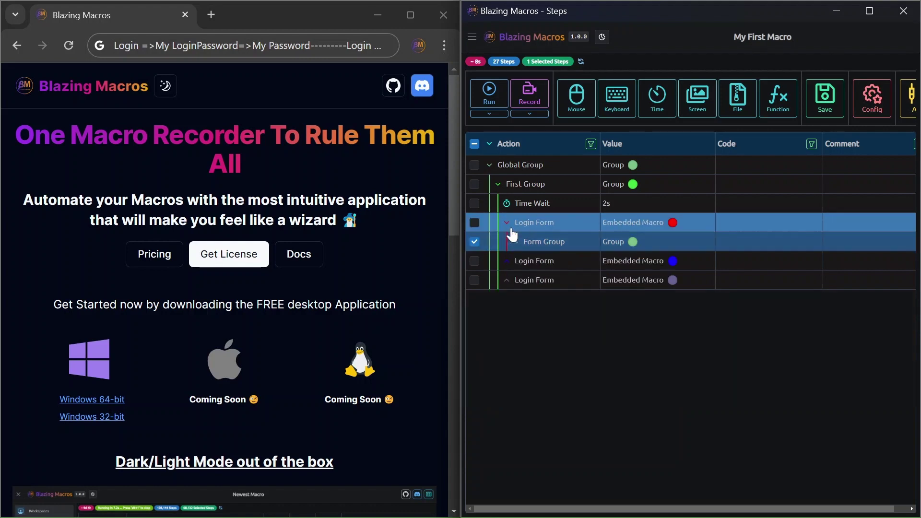
pyautogui.click(506, 222)
# - Confirm the first embed's Login and Password are empty, then open Login Form's Args
pyautogui.doubleClick(558, 226)
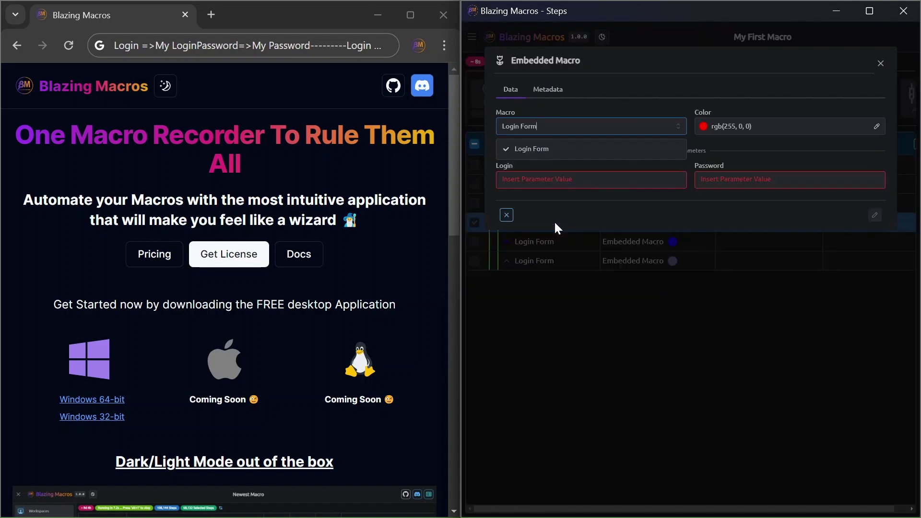
pyautogui.click(566, 155)
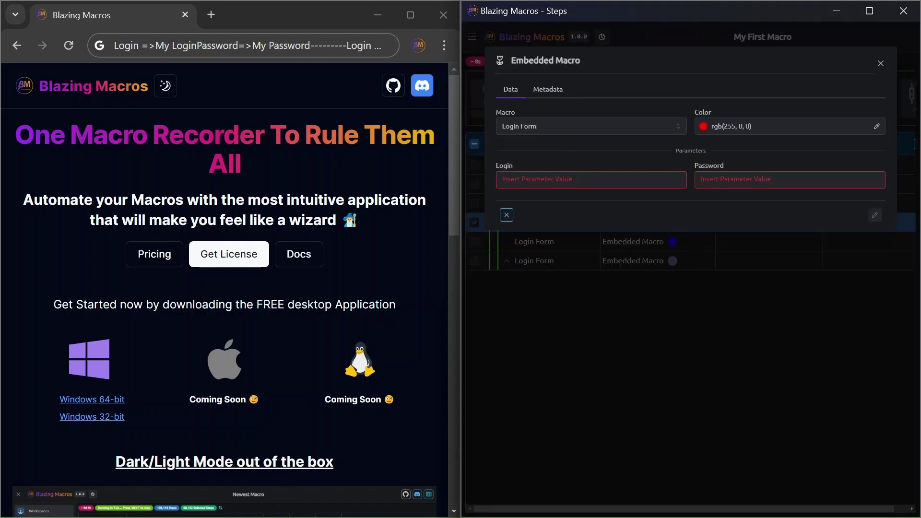
pyautogui.click(566, 126)
pyautogui.press('Escape')
pyautogui.moveTo(725, 165); pyautogui.dragTo(689, 166)
pyautogui.click(638, 160)
pyautogui.hotkey('alt', 'Tab')
pyautogui.hotkey('alt', 'Tab')
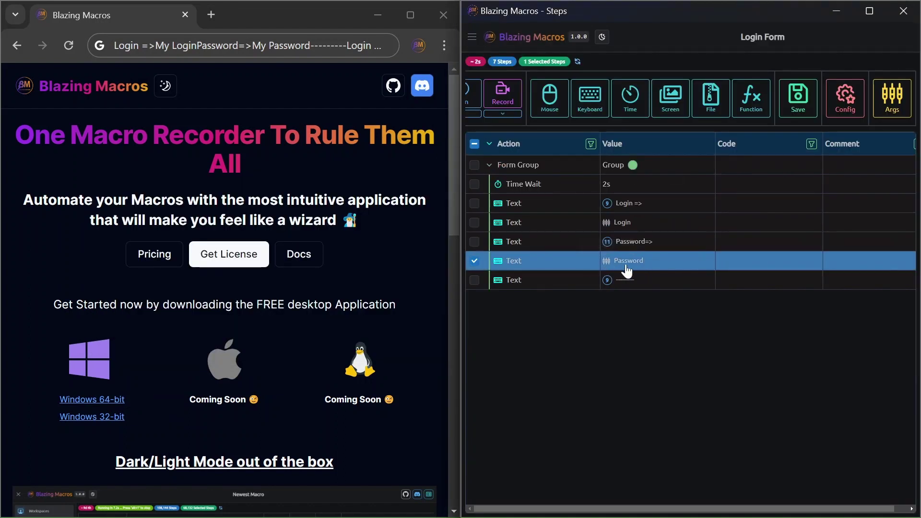
pyautogui.click(892, 98)
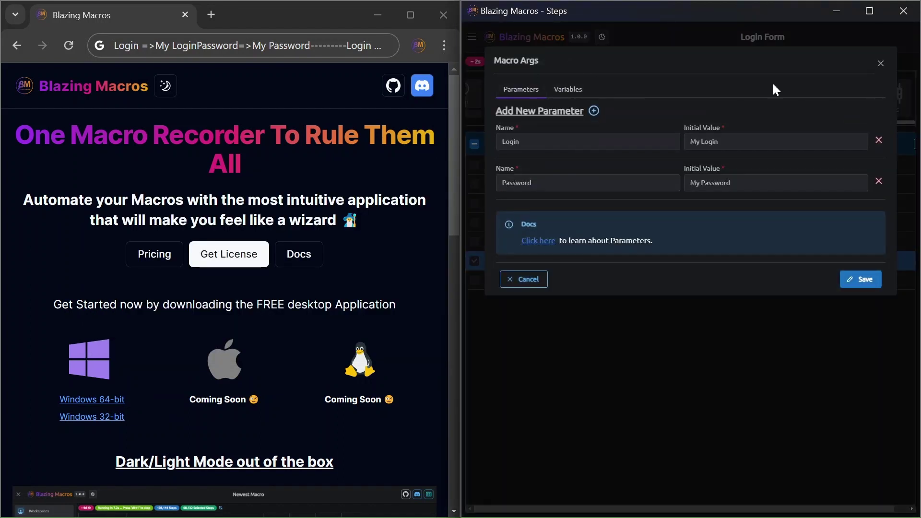
# - Cancel the Macro Args parameters and close the Embedded Macro dialog
pyautogui.doubleClick(494, 142)
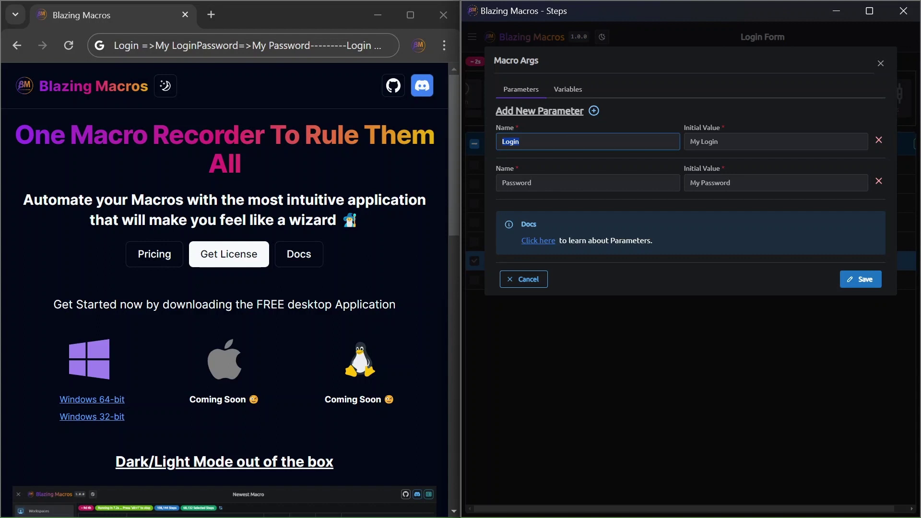
pyautogui.doubleClick(499, 183)
pyautogui.click(528, 279)
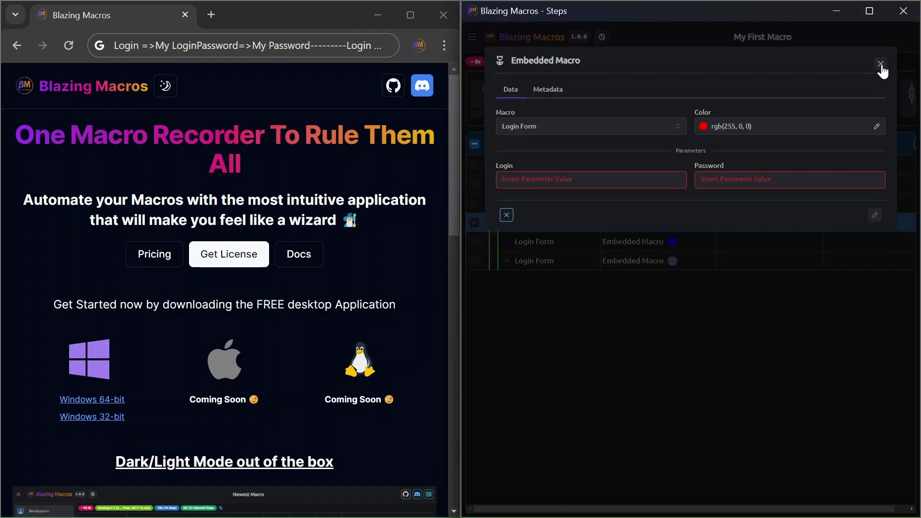
pyautogui.click(880, 63)
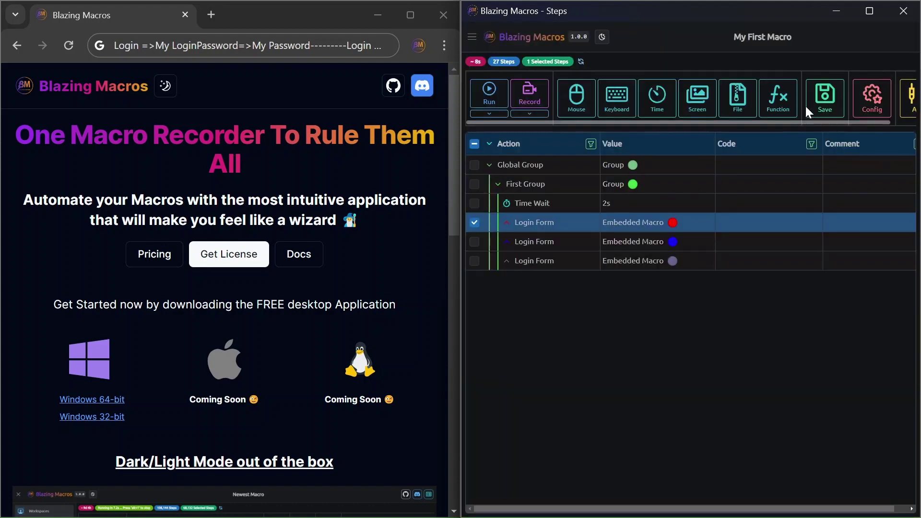
# - Start a new Login Form embed, clear its default Login and Password values, then close it without adding it
pyautogui.click(794, 109)
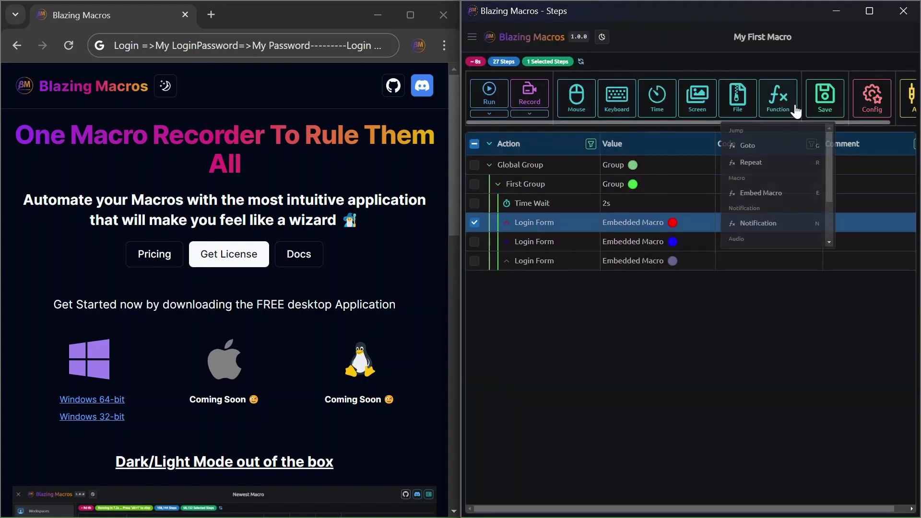
pyautogui.click(761, 192)
pyautogui.click(590, 150)
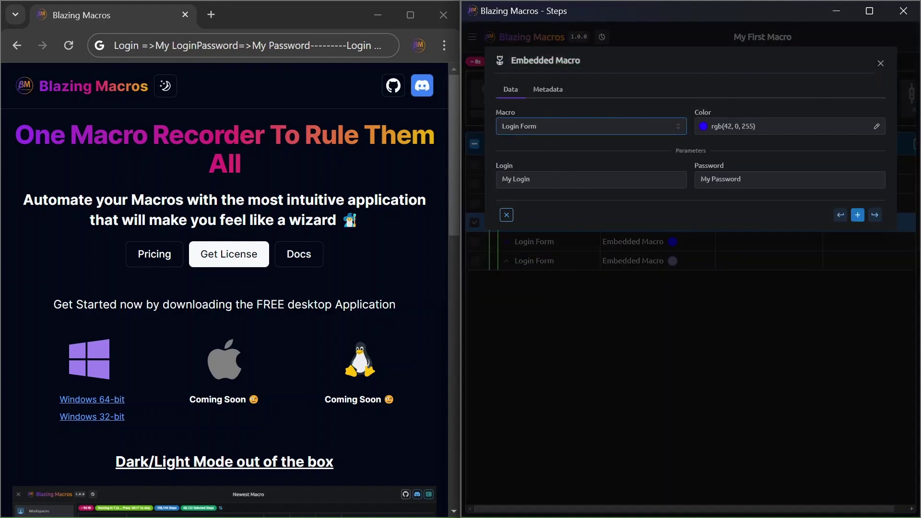
pyautogui.click(494, 172)
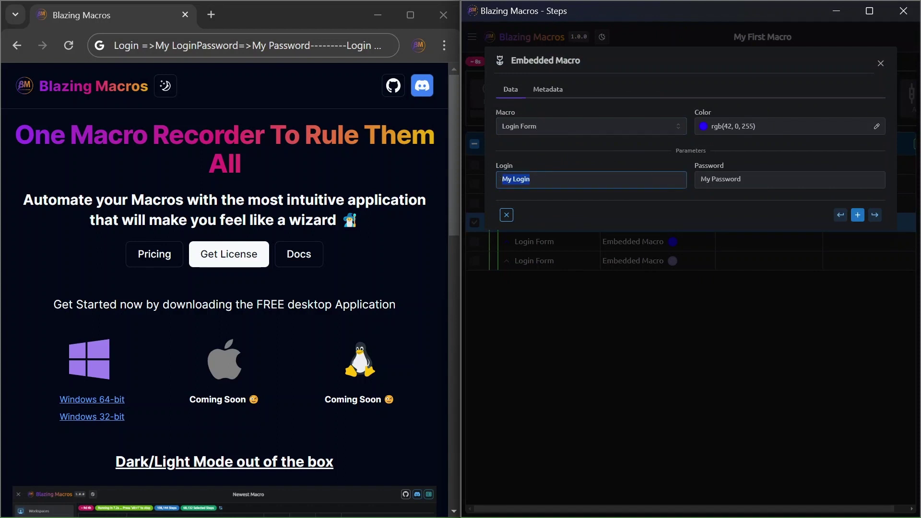
pyautogui.press('Tab')
pyautogui.moveTo(578, 192); pyautogui.dragTo(473, 173)
pyautogui.moveTo(556, 181); pyautogui.dragTo(490, 178)
pyautogui.press('BackSpace')
pyautogui.moveTo(756, 181); pyautogui.dragTo(688, 187)
pyautogui.press('BackSpace')
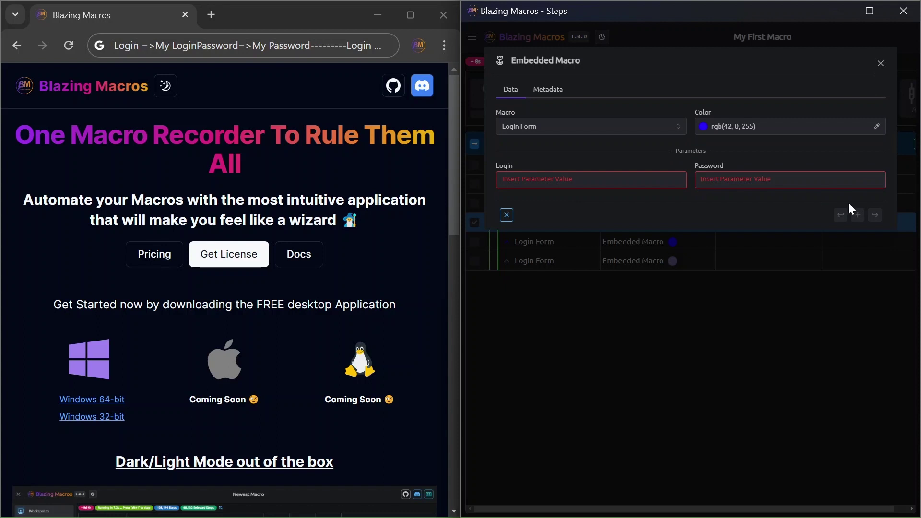
pyautogui.click(822, 246)
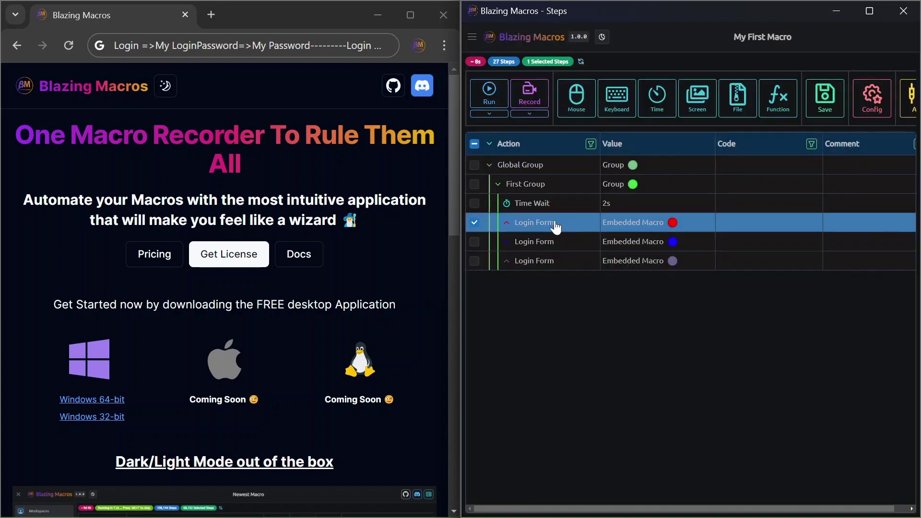
# - Fill in the first Login Form embed's Login and Password values and apply them
pyautogui.doubleClick(554, 222)
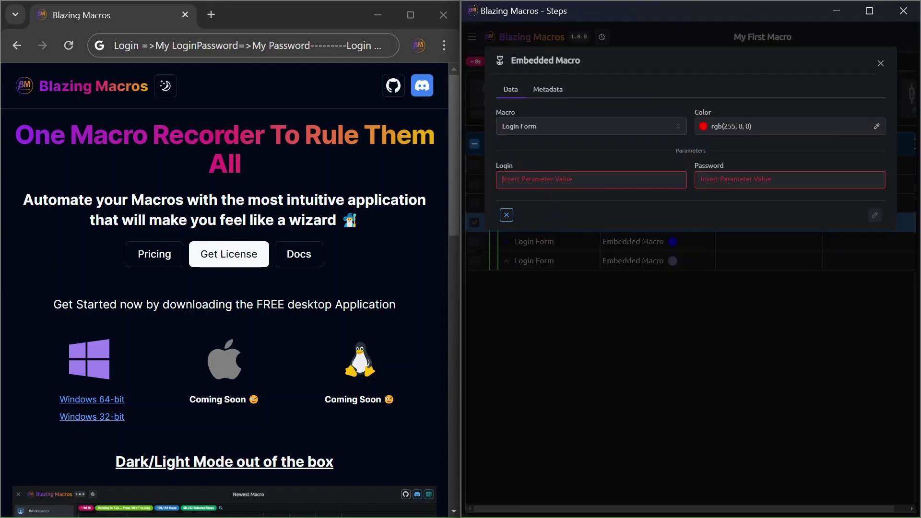
pyautogui.write('Loginv1')
pyautogui.press('Tab')
pyautogui.write('P')
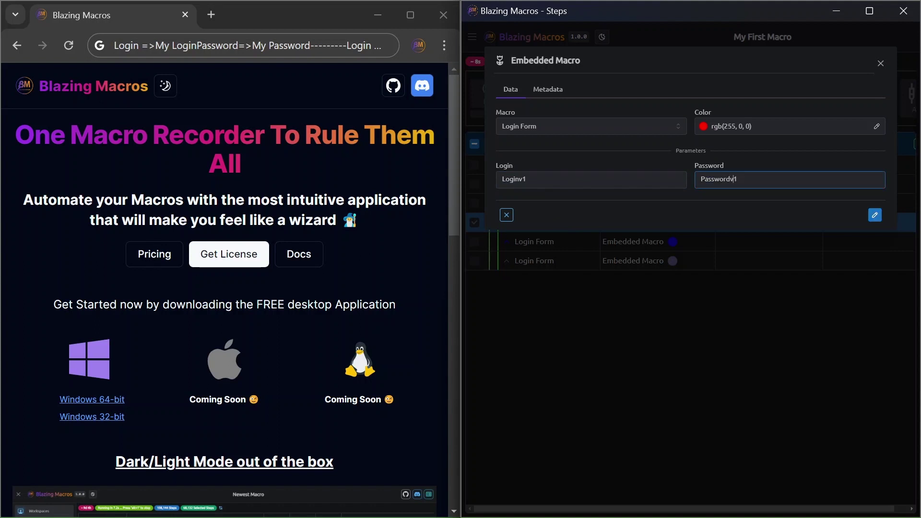
pyautogui.click(874, 215)
pyautogui.click(573, 247)
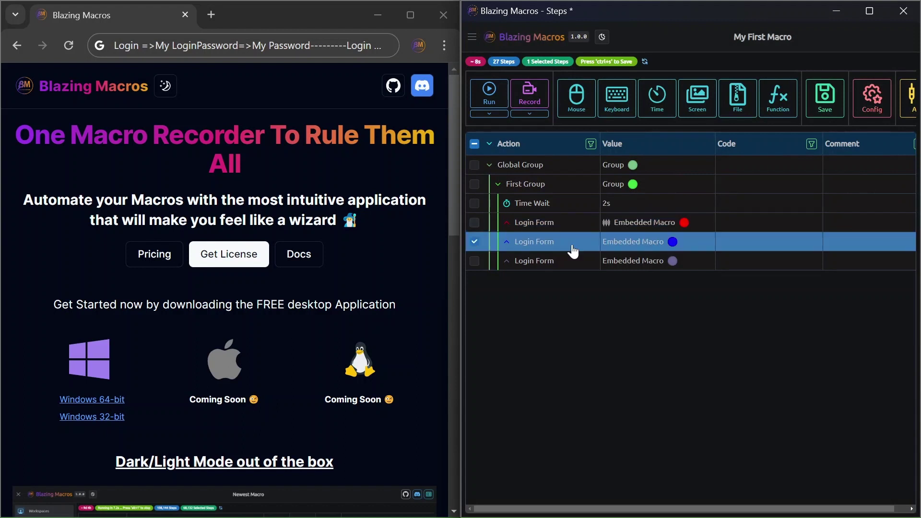
pyautogui.doubleClick(572, 249)
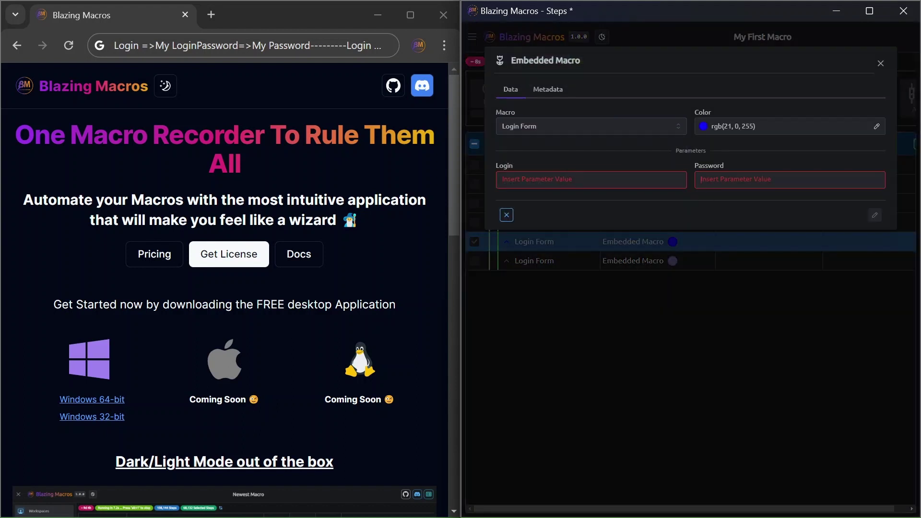
pyautogui.hotkey('ctrl', 'v')
pyautogui.click(591, 179)
pyautogui.hotkey('ctrl', 'v')
pyautogui.hotkey('ctrl', 'a')
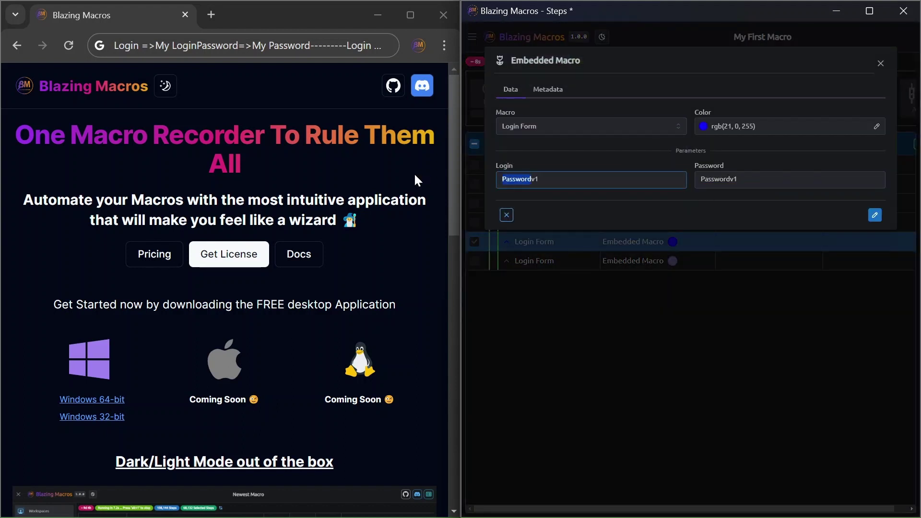
pyautogui.write('Loginv1')
pyautogui.press('Return')
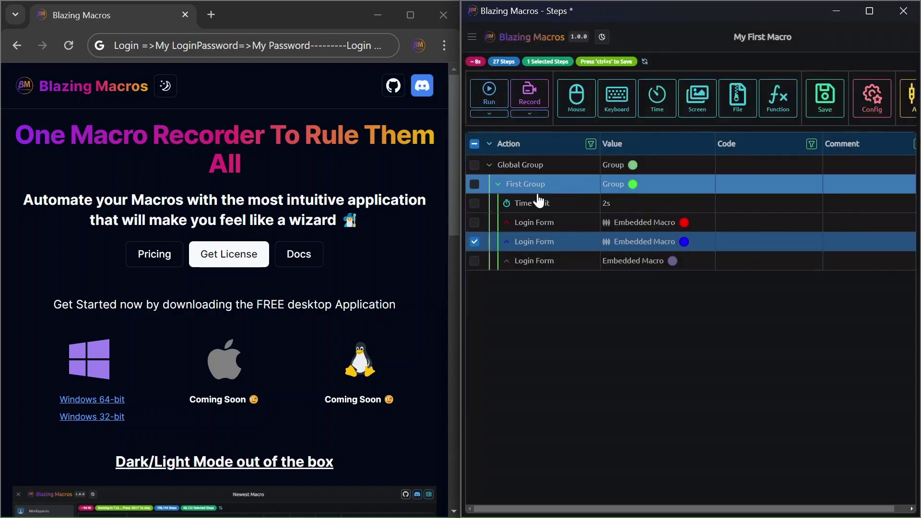
# - Paste the v1 values into the third embed's Login and Password, correct the Login value, and confirm
pyautogui.doubleClick(547, 259)
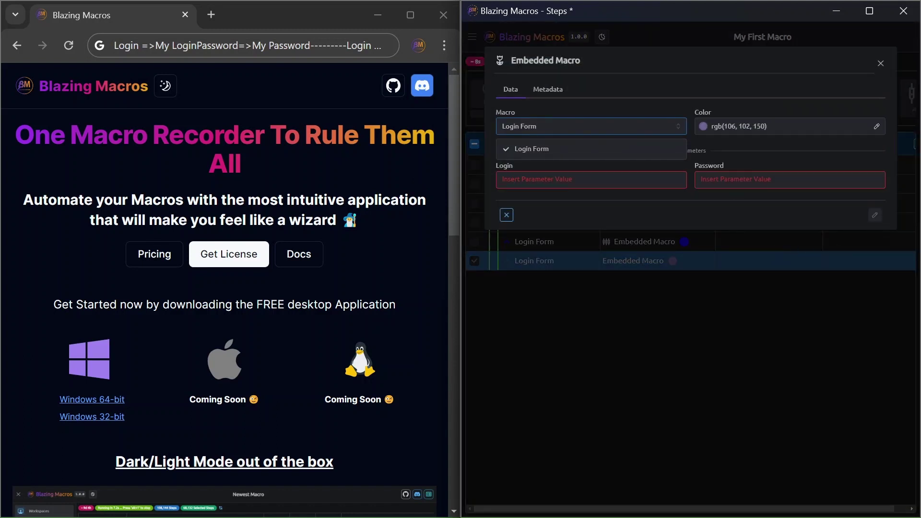
pyautogui.press('Tab')
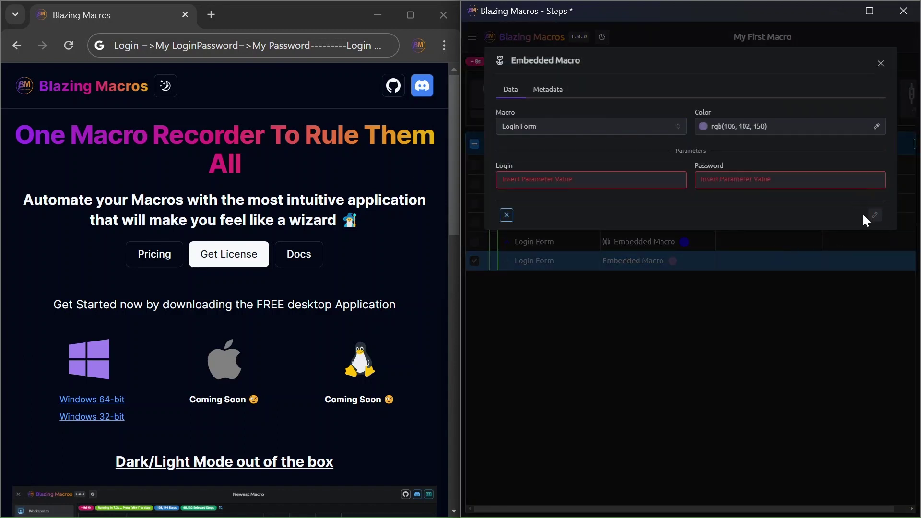
pyautogui.hotkey('ctrl', 'v')
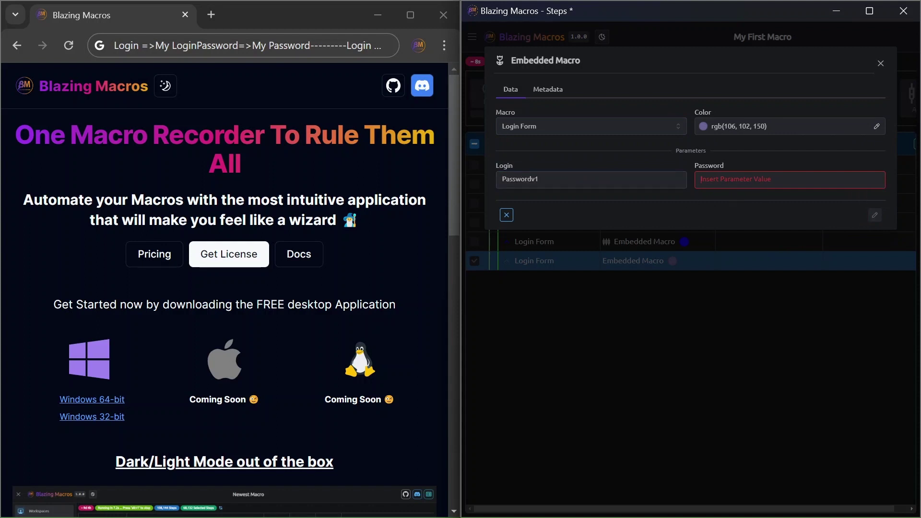
pyautogui.press('Tab')
pyautogui.hotkey('ctrl', 'v')
pyautogui.moveTo(532, 180); pyautogui.dragTo(501, 180)
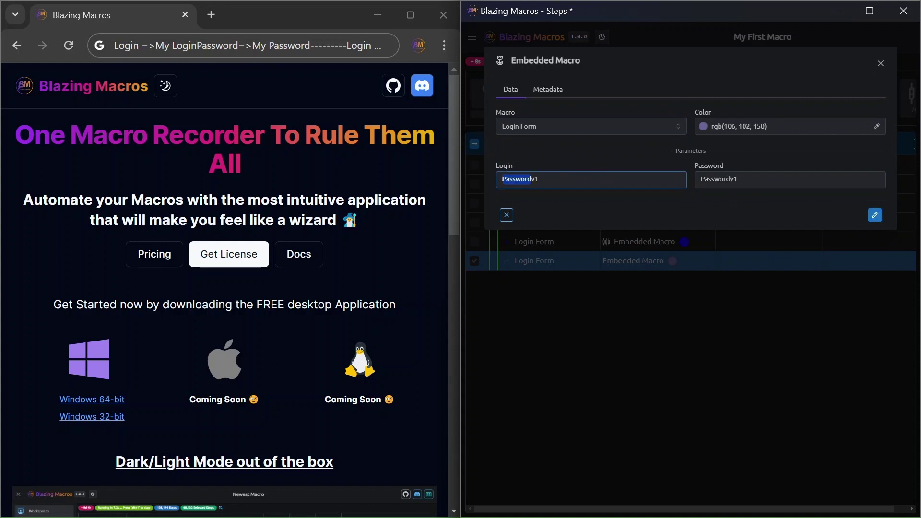
pyautogui.write('Loginv1')
pyautogui.press('Return')
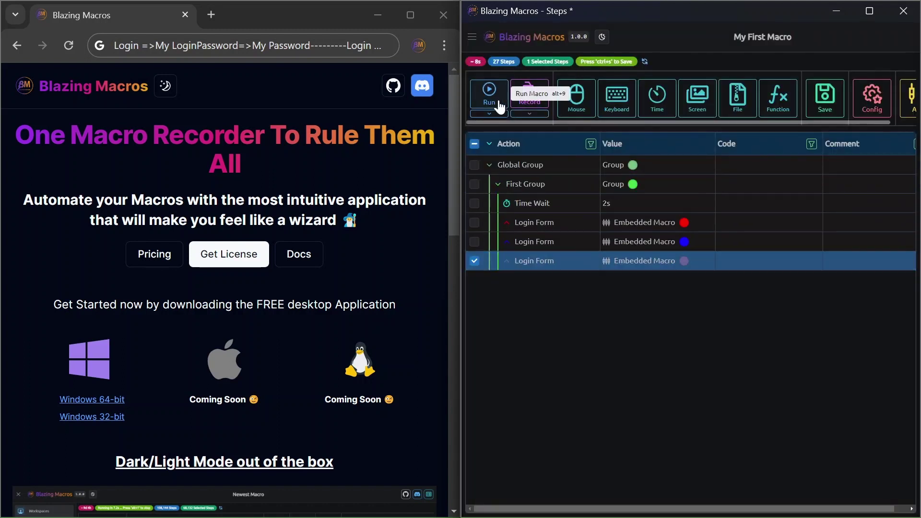
# - Run My First Macro so it types the v1 login lines into Chrome, then reopen the second embed's parameters
pyautogui.click(489, 93)
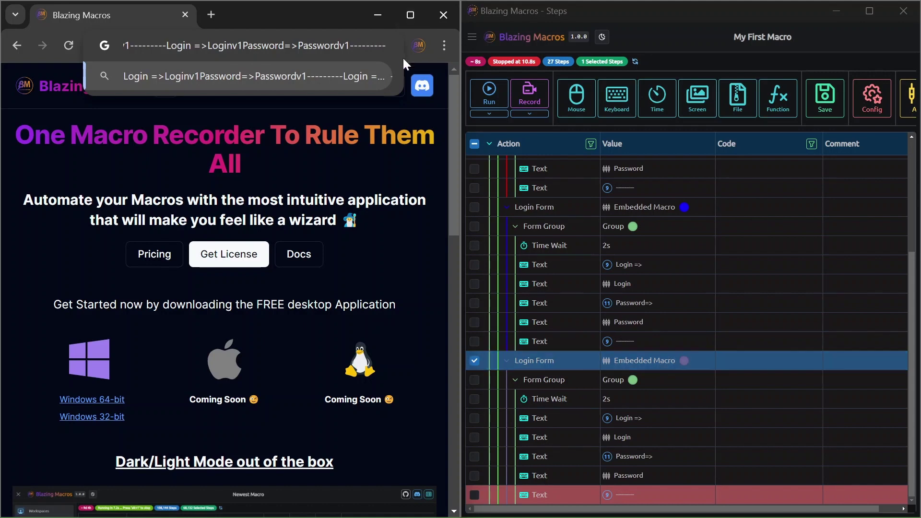
pyautogui.scroll(3, 580, 389)
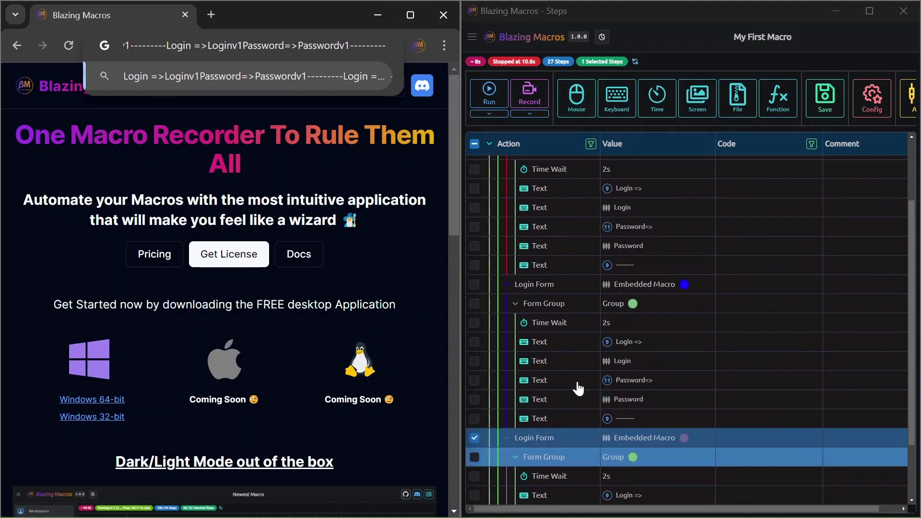
pyautogui.click(566, 309)
pyautogui.doubleClick(566, 305)
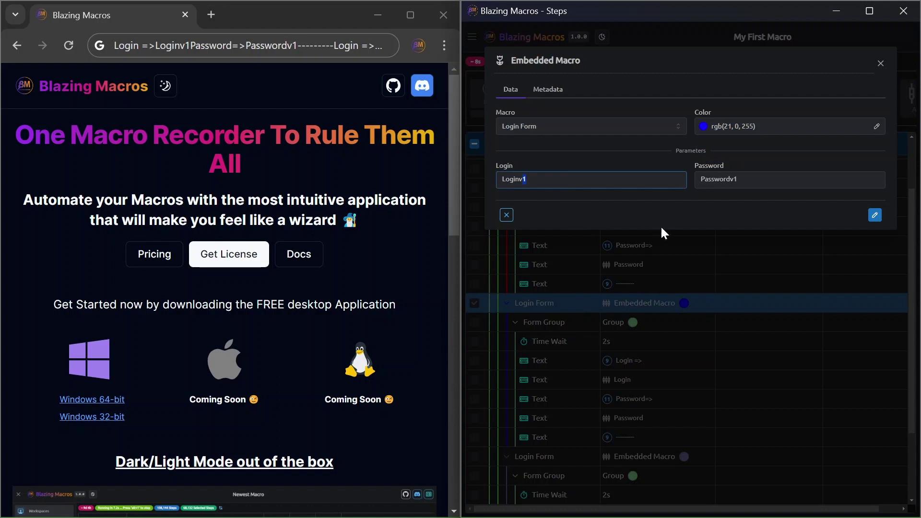
# - Change the second Login Form embed's Login and Password to the v2 values
pyautogui.write('2')
pyautogui.press('Tab')
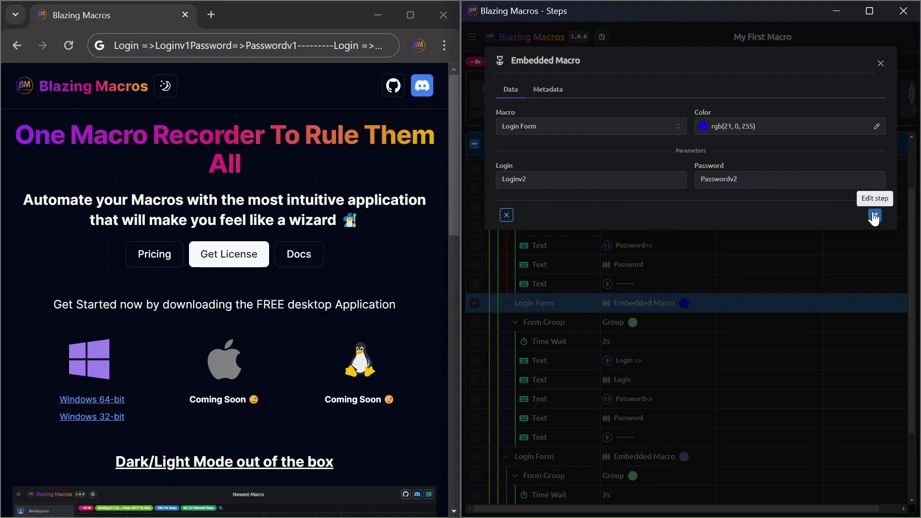
pyautogui.click(873, 214)
pyautogui.scroll(-2, 603, 292)
pyautogui.click(563, 364)
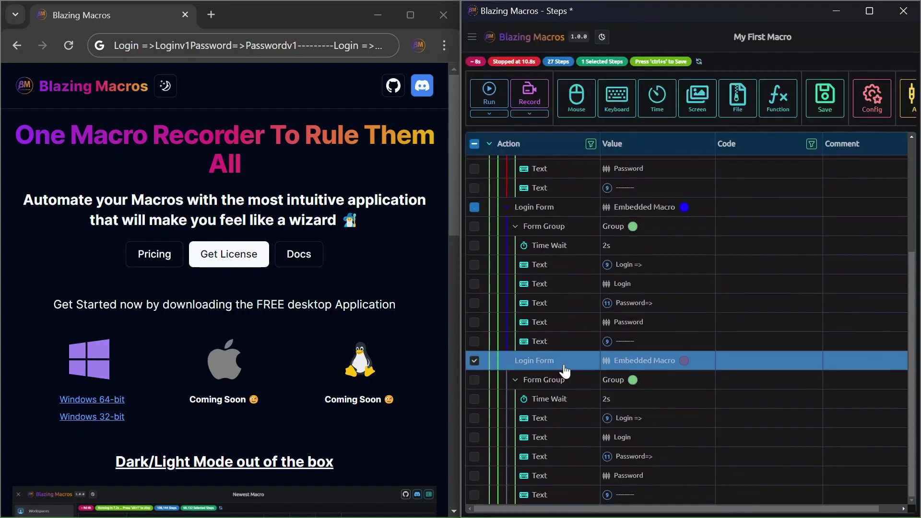
pyautogui.doubleClick(563, 364)
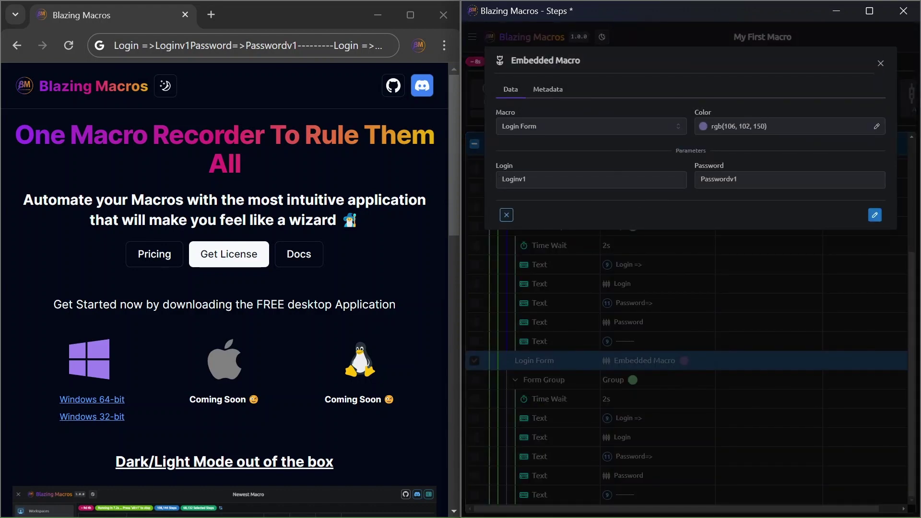
pyautogui.click(527, 179)
pyautogui.click(768, 180)
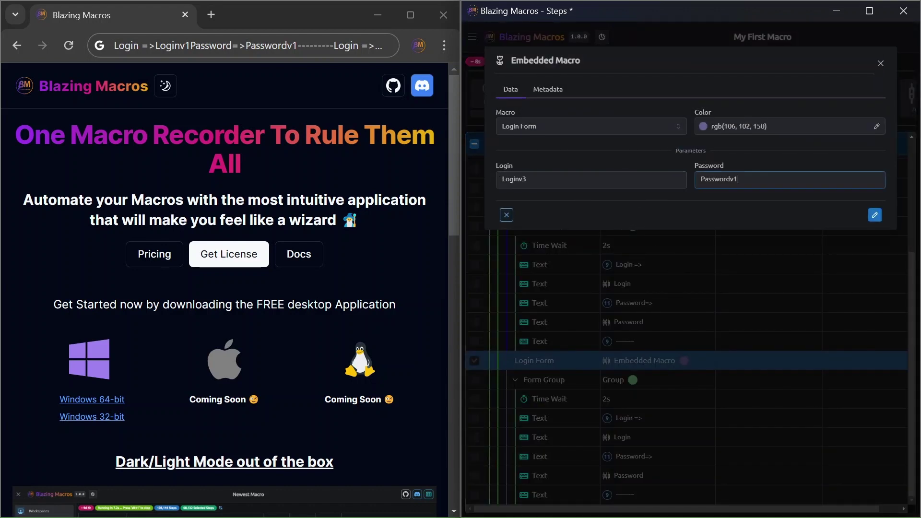
pyautogui.click(875, 215)
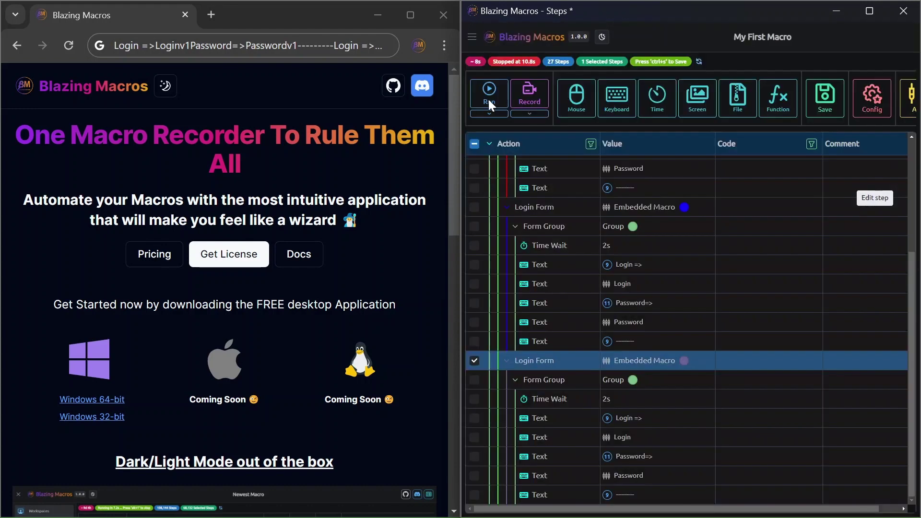
pyautogui.hotkey('ctrl', 's')
pyautogui.hotkey('alt', '1')
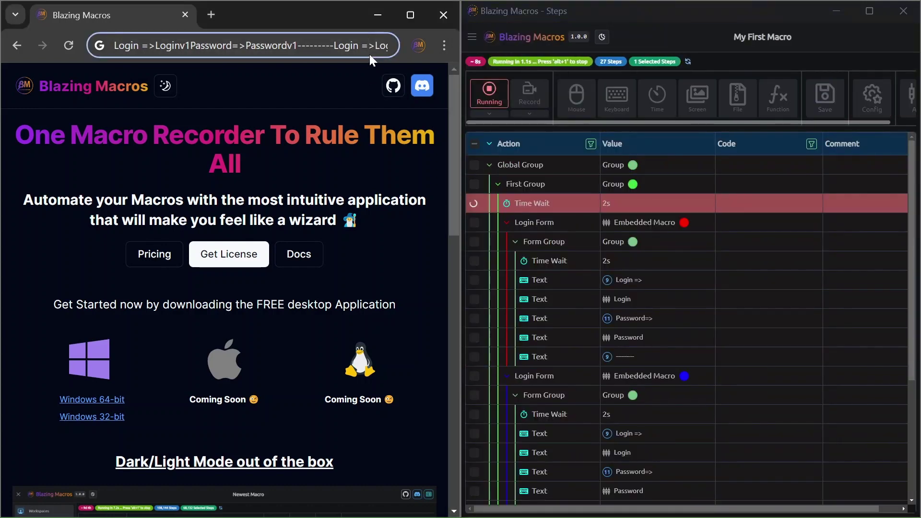
# - After the run types the v1–v3 login lines, clear Chrome's address bar and deselect the Login Form row
pyautogui.click(369, 55)
pyautogui.press('BackSpace')
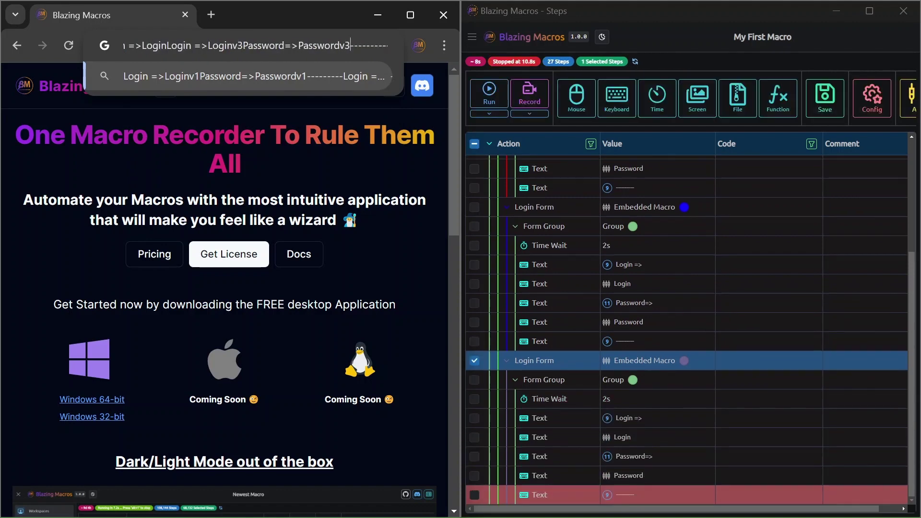
pyautogui.doubleClick(337, 50)
pyautogui.hotkey('ctrl', 'a')
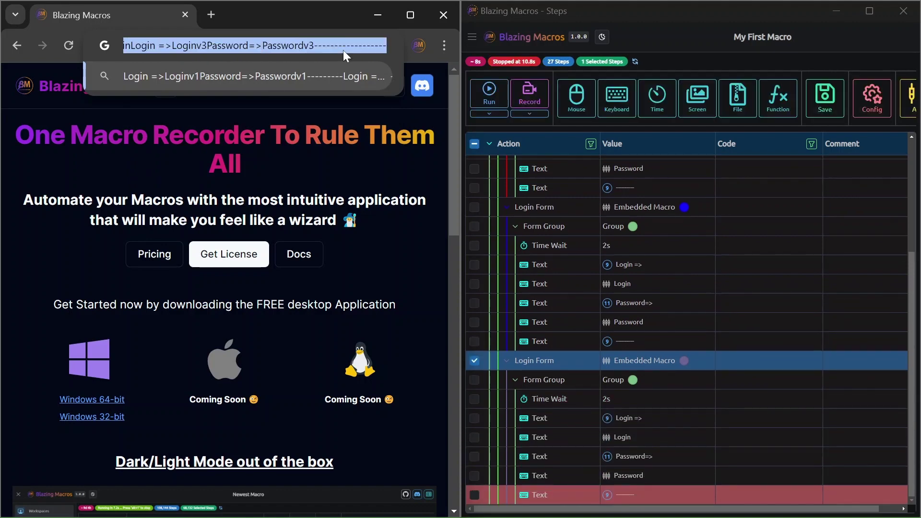
pyautogui.press('BackSpace')
pyautogui.click(474, 360)
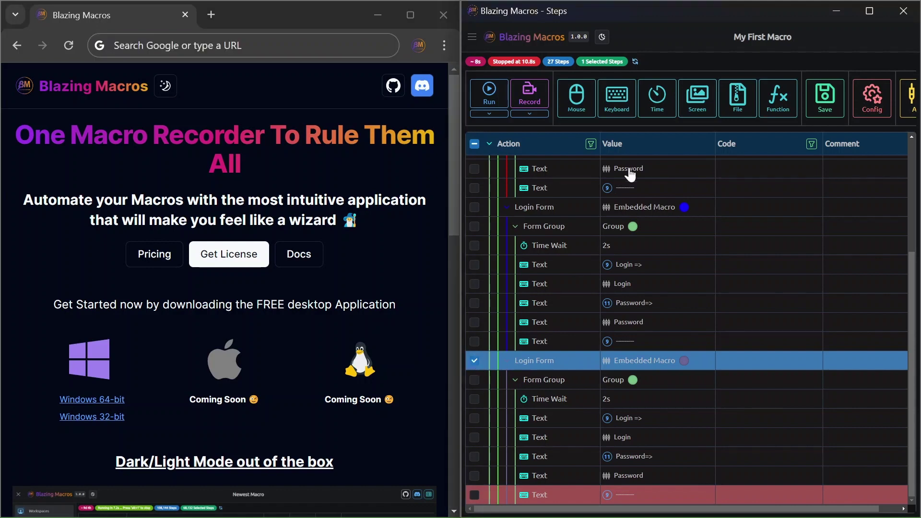
pyautogui.hotkey('alt', 'Tab')
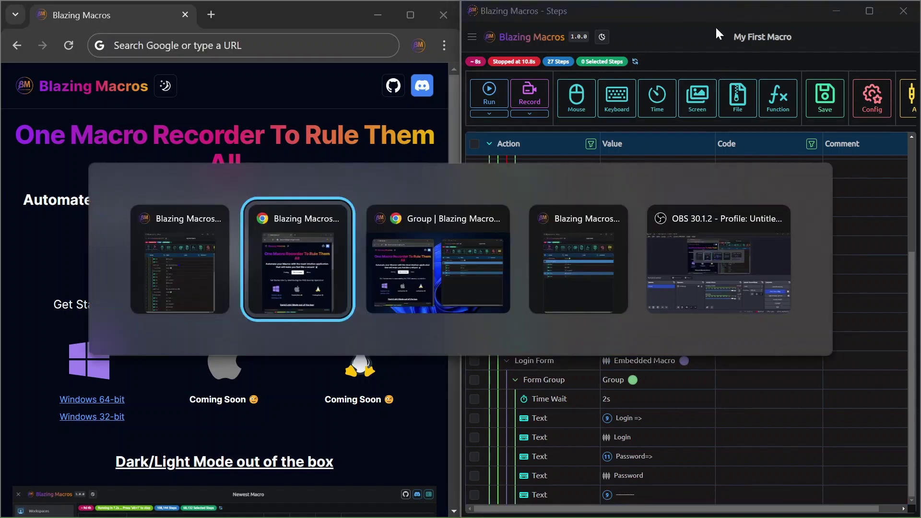
# - Change the Login Form macro's Time Wait step to 4000 ms (4s)
pyautogui.hotkey('alt', 'Tab')
pyautogui.hotkey('alt', 'Tab')
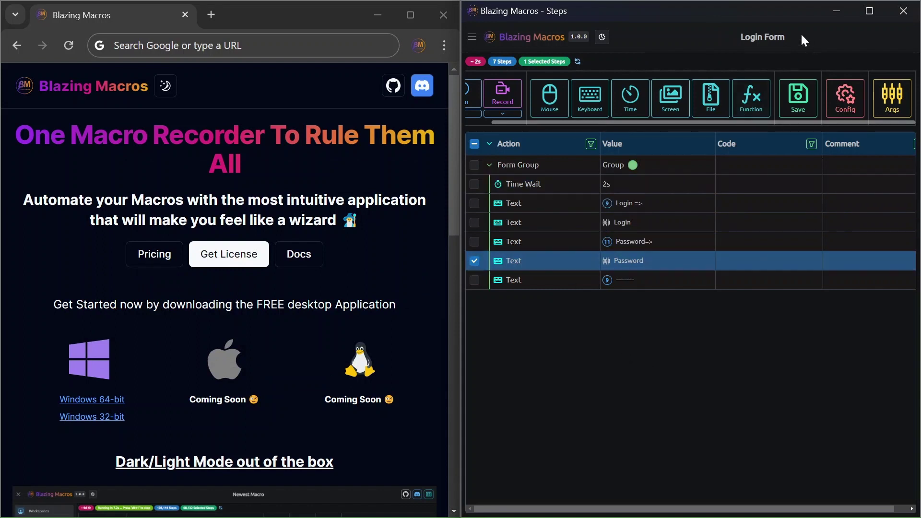
pyautogui.moveTo(725, 39); pyautogui.dragTo(789, 38)
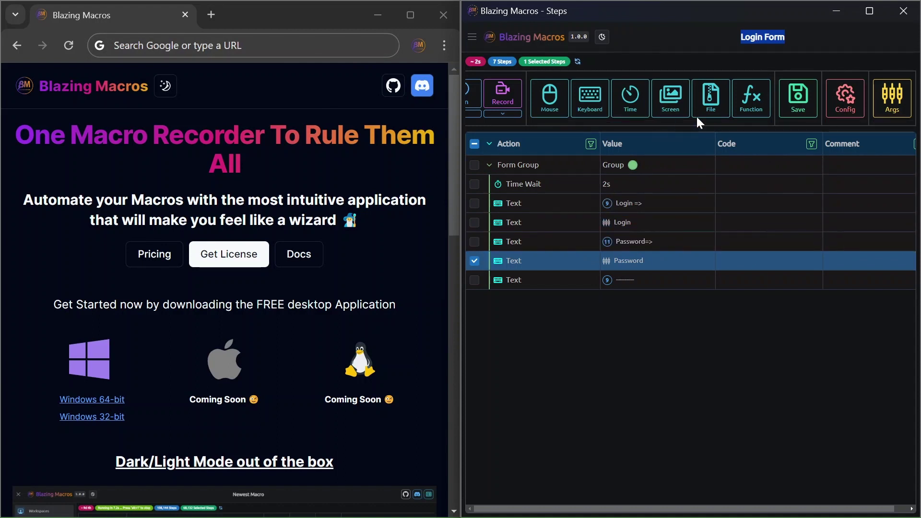
pyautogui.hotkey('alt', 'Tab')
pyautogui.hotkey('alt', 'Tab')
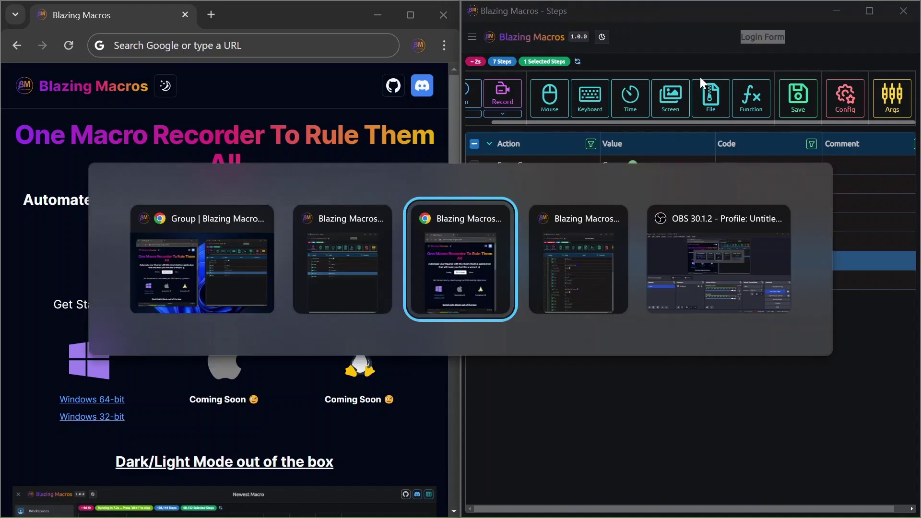
pyautogui.hotkey('alt', 'Tab')
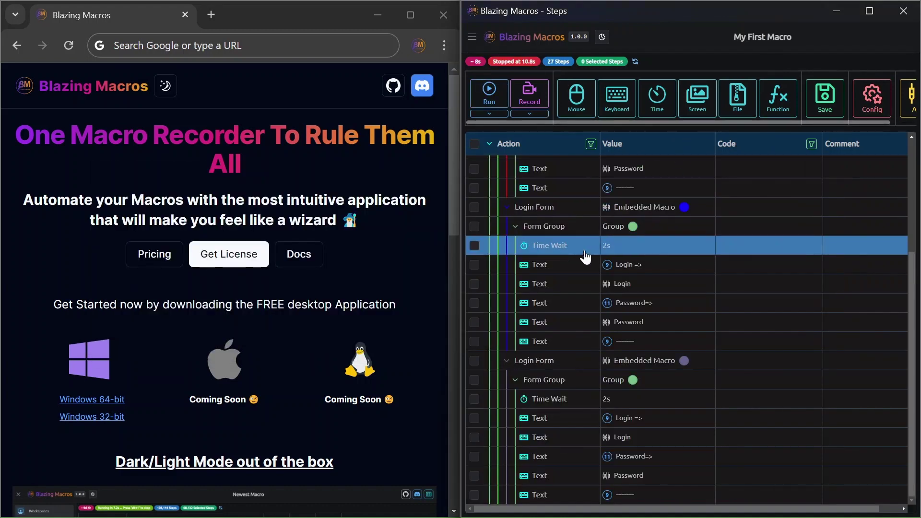
pyautogui.scroll(1, 599, 256)
pyautogui.scroll(3, 599, 256)
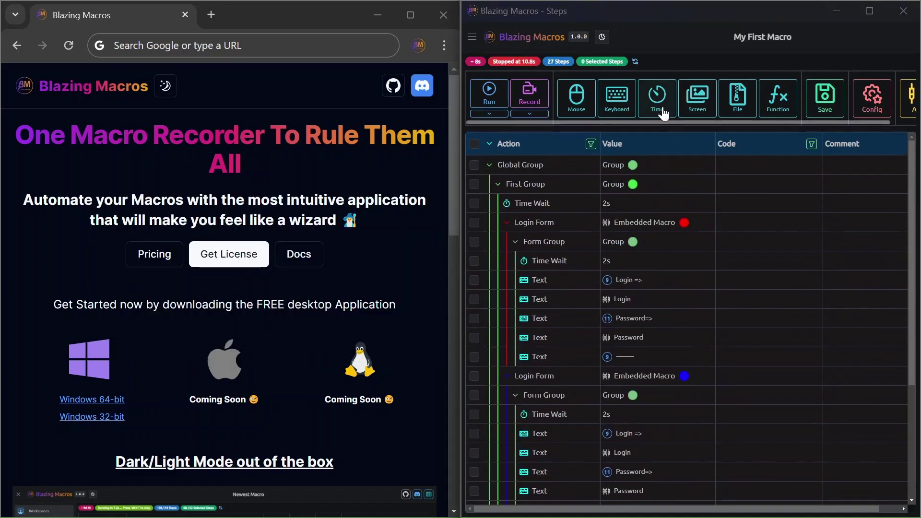
pyautogui.hotkey('alt', 'Tab')
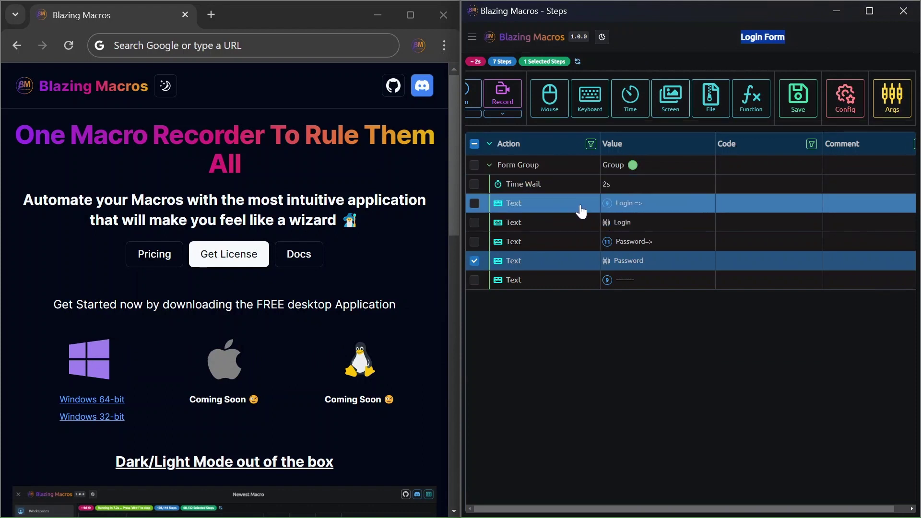
pyautogui.click(555, 184)
pyautogui.doubleClick(557, 184)
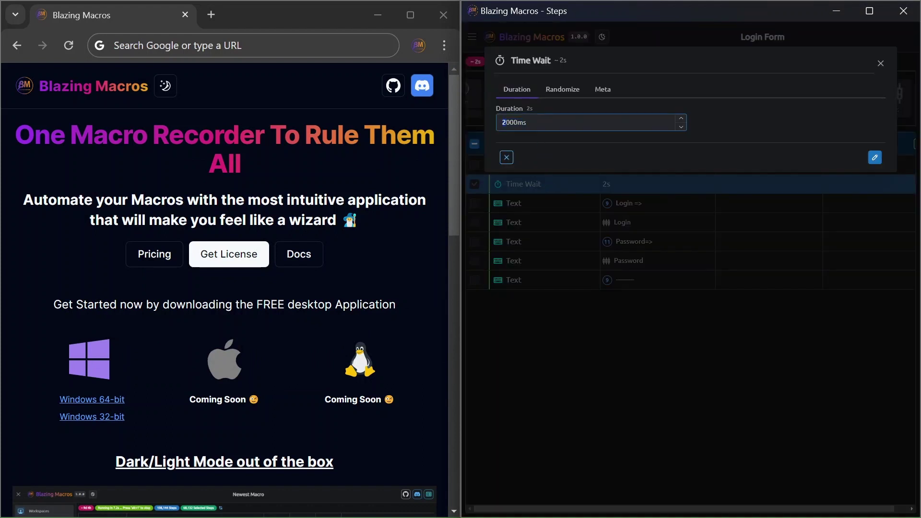
pyautogui.click(876, 158)
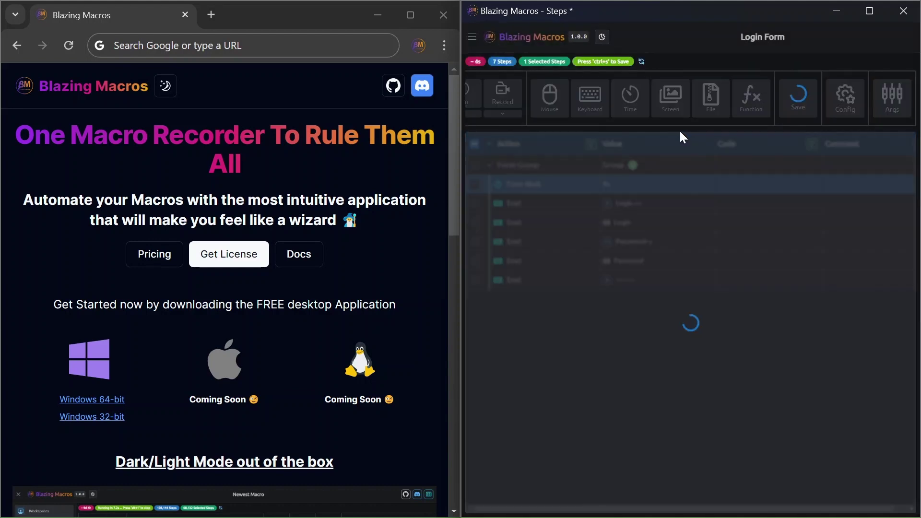
# - Reload My First Macro and expand all groups to show each embed's 4s wait
pyautogui.hotkey('alt', 'Tab')
pyautogui.press('Tab')
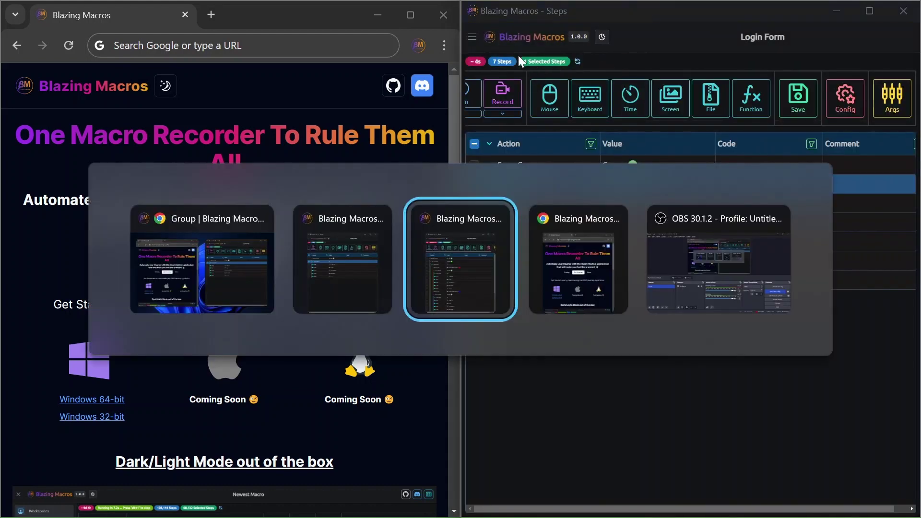
pyautogui.click(636, 62)
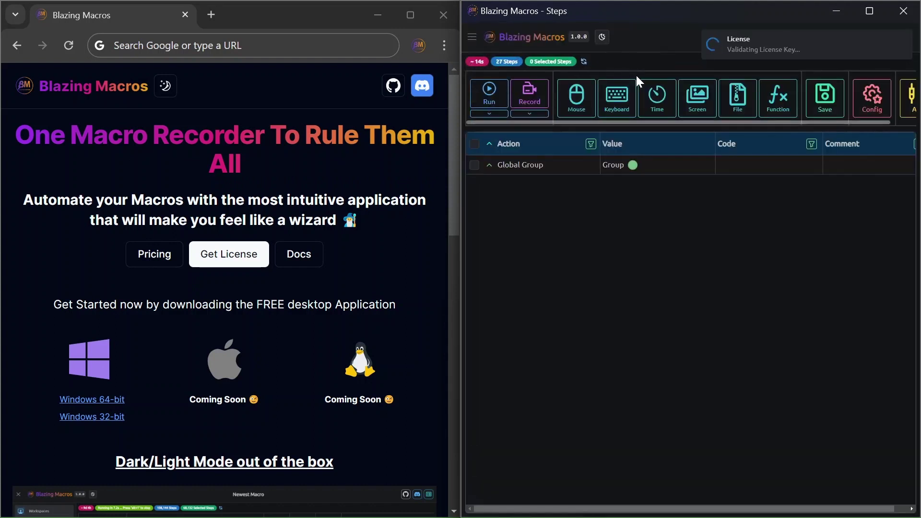
pyautogui.click(489, 145)
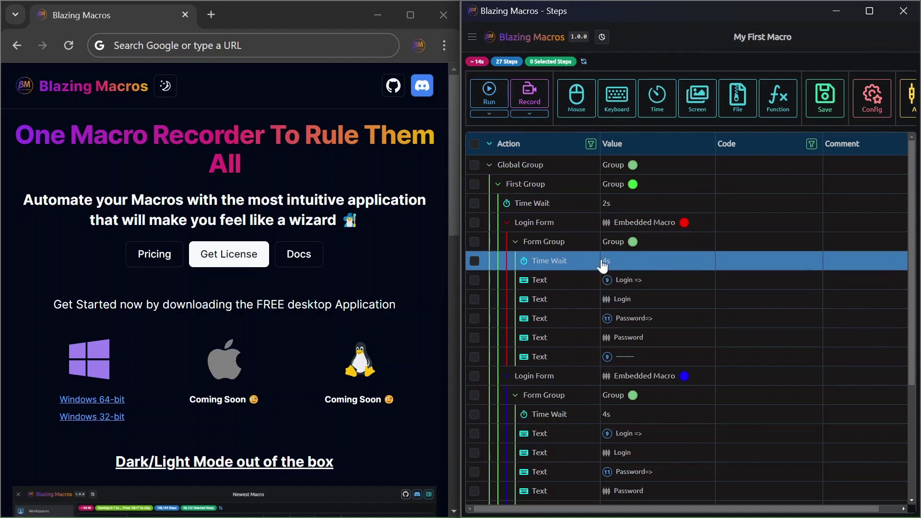
pyautogui.scroll(-2, 612, 417)
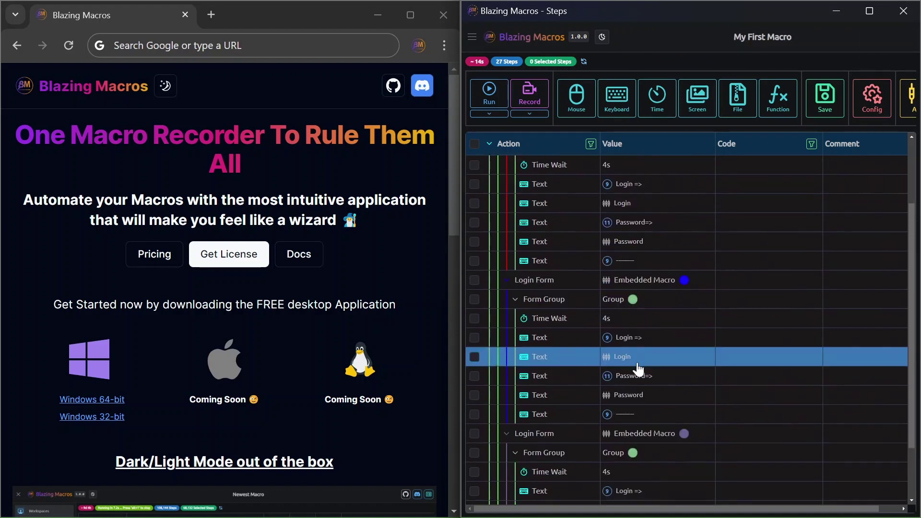
pyautogui.scroll(-2, 638, 370)
pyautogui.scroll(4, 632, 401)
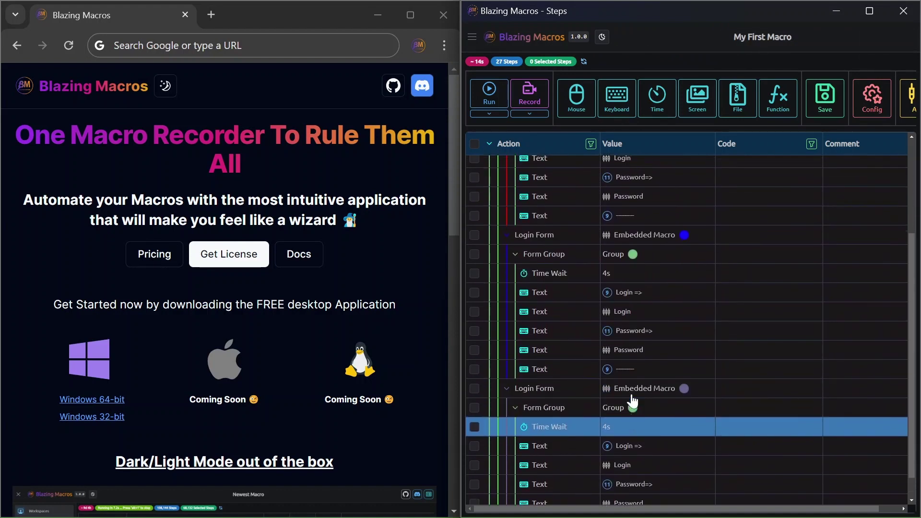